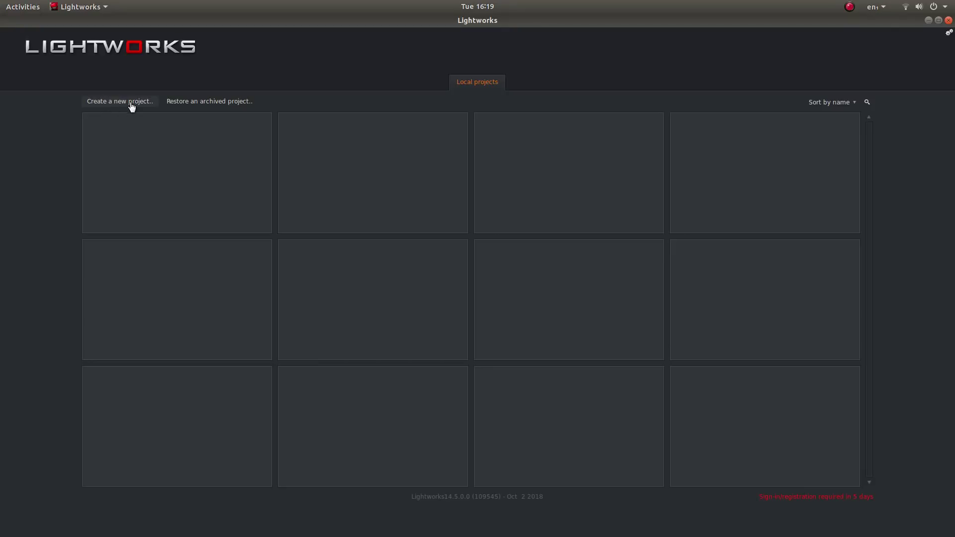
Step: Create the new Lightworks project 'trains' with a 25 fps frame rate
{"action": "right_click", "coordinate": [192, 167]}
{"action": "left_click", "coordinate": [117, 102]}
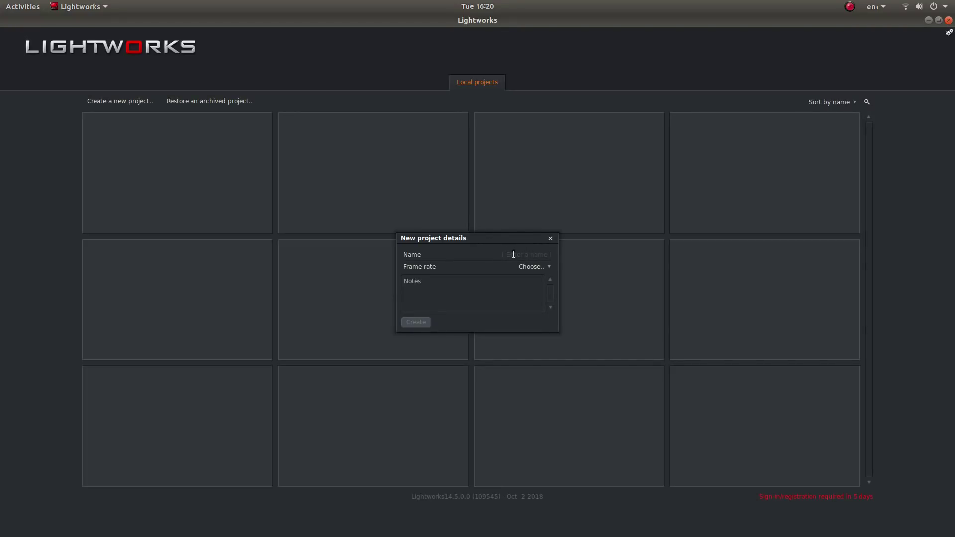
{"action": "type", "text": "rains"}
{"action": "left_click", "coordinate": [549, 269]}
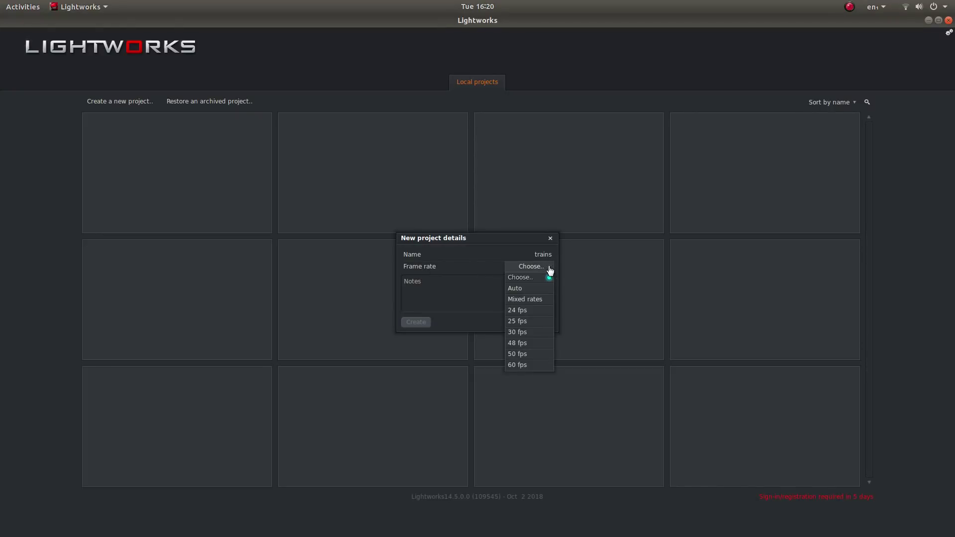
{"action": "left_click", "coordinate": [523, 321]}
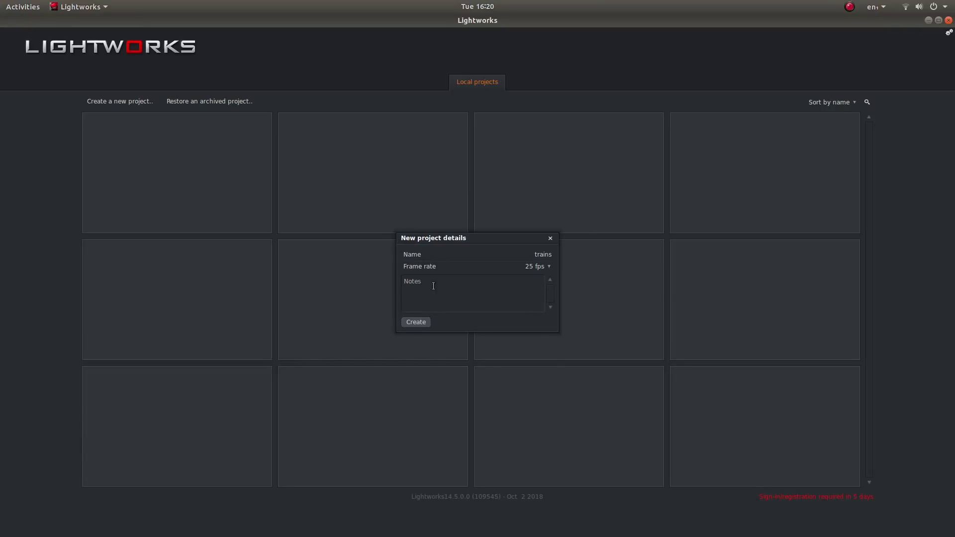
{"action": "left_click", "coordinate": [416, 323]}
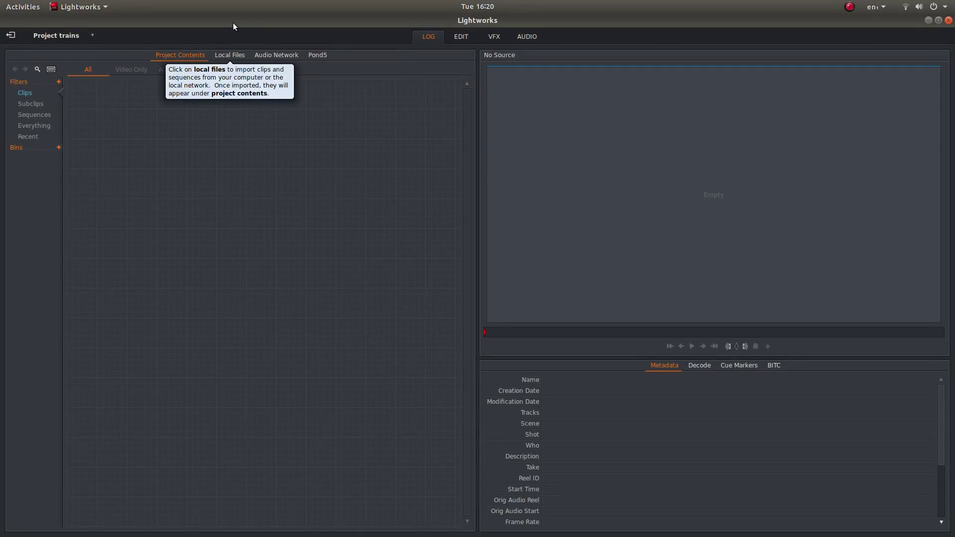
Step: In Local Files, navigate from /home/chipper/ into Videos, then East Somerset Railway And Nunney Castle
{"action": "left_click", "coordinate": [232, 57]}
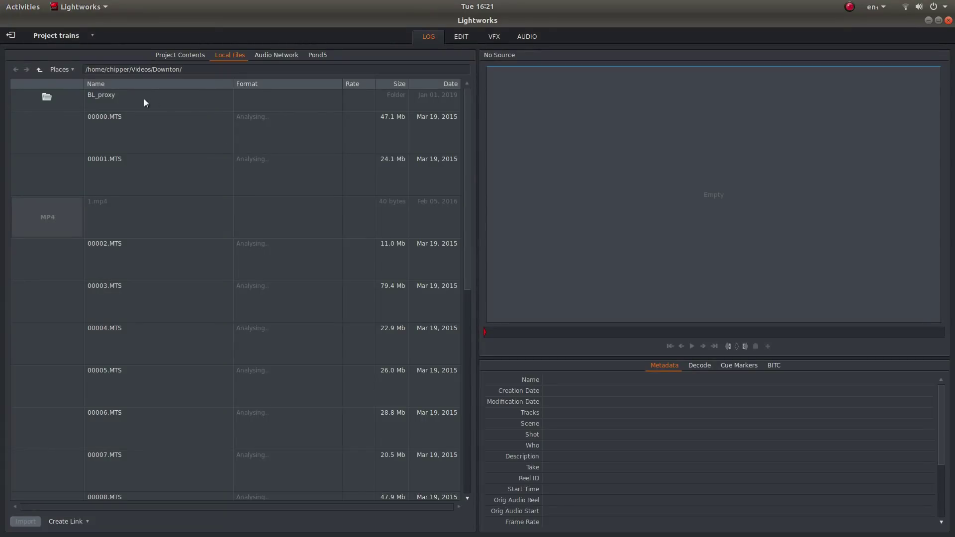
{"action": "left_click", "coordinate": [38, 72]}
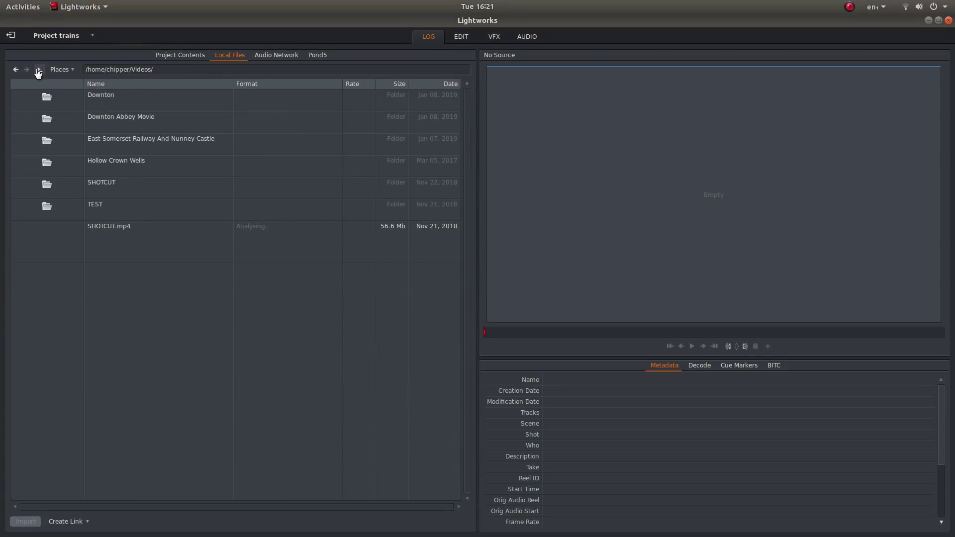
{"action": "left_click", "coordinate": [38, 72]}
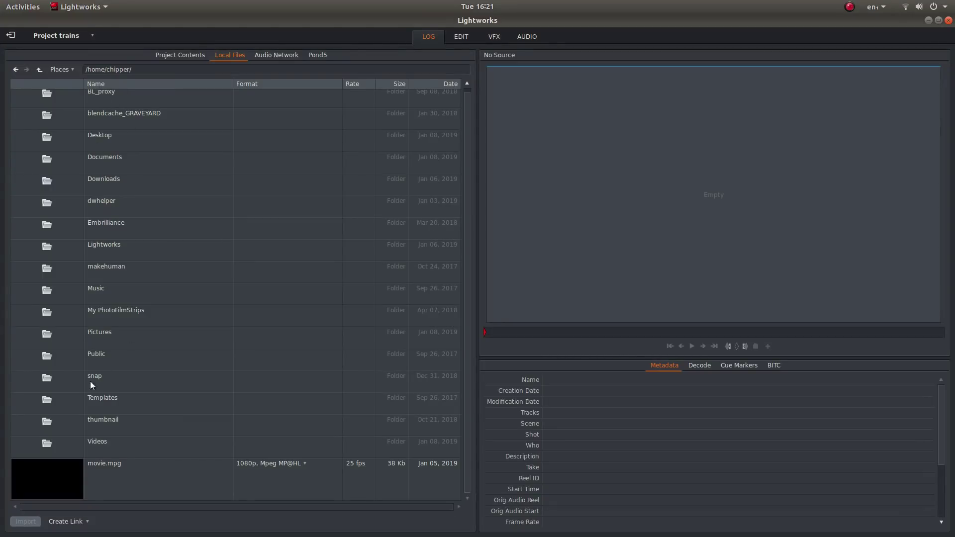
{"action": "double_click", "coordinate": [97, 442]}
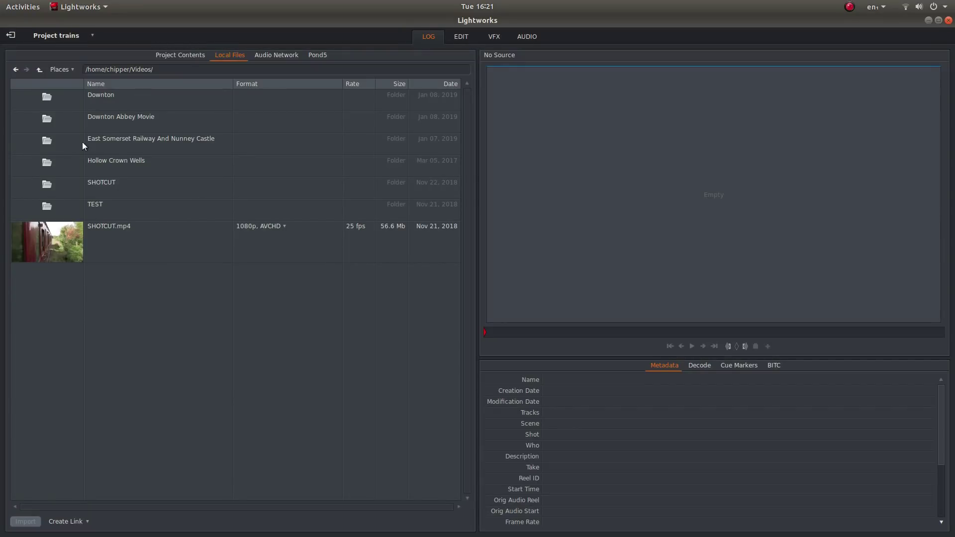
{"action": "left_click", "coordinate": [141, 145]}
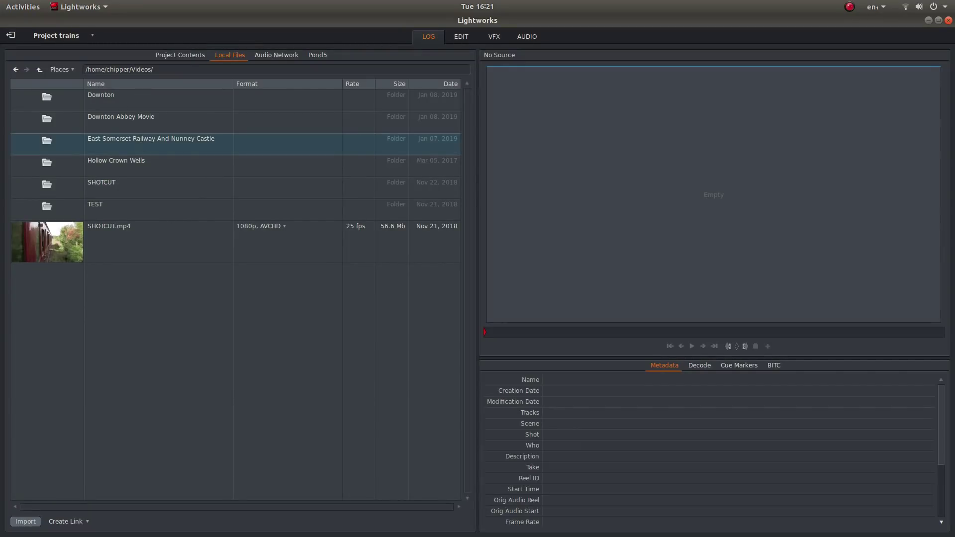
{"action": "double_click", "coordinate": [140, 144]}
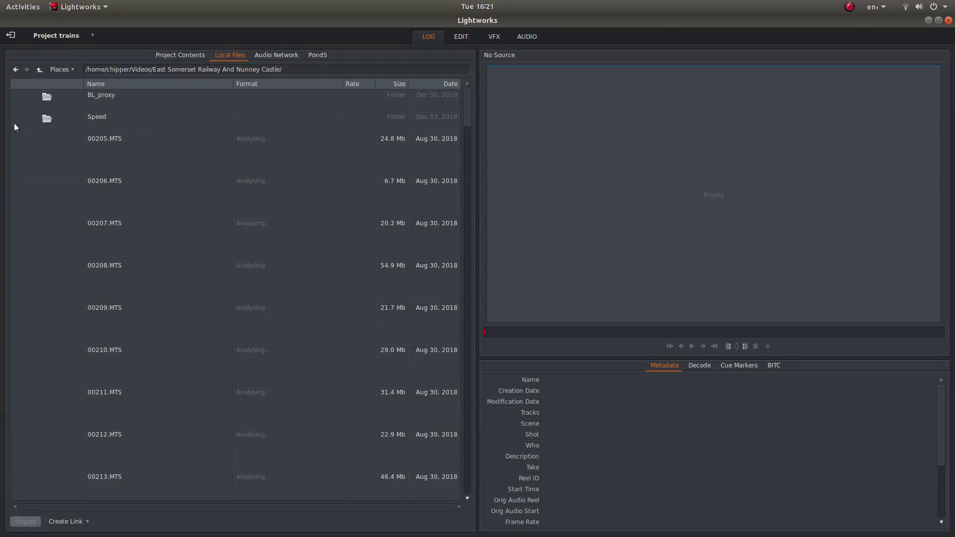
{"action": "mouse_move", "coordinate": [7, 30]}
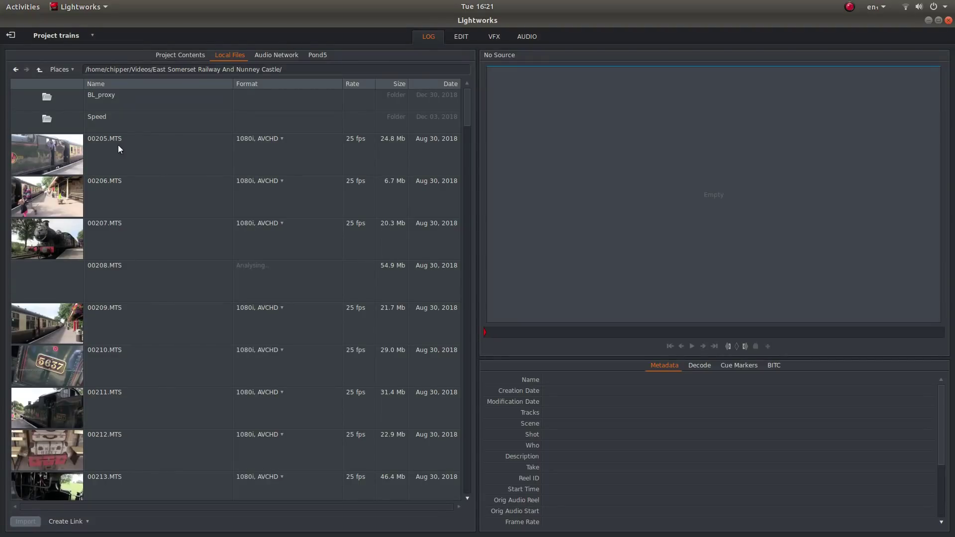
{"action": "scroll", "coordinate": [164, 208], "scroll_direction": "down", "scroll_amount": 3}
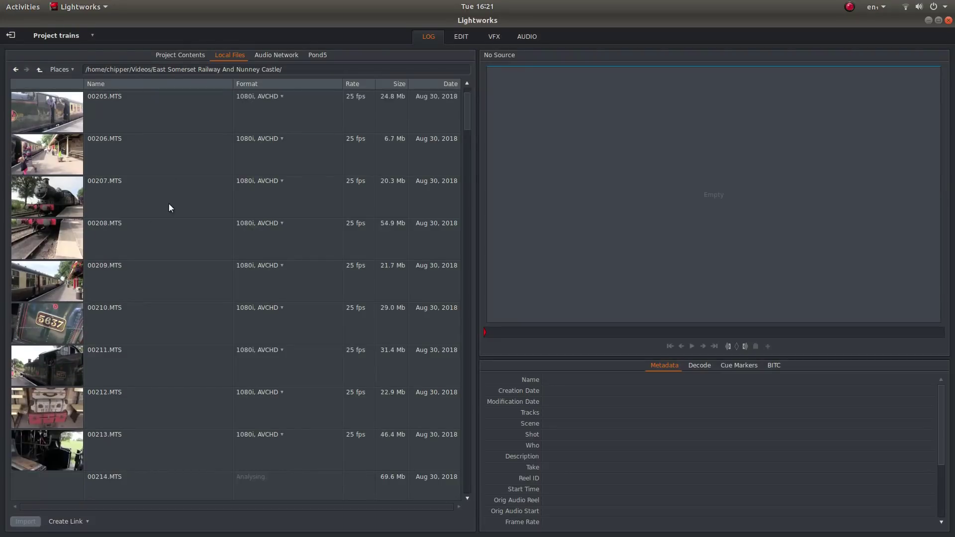
{"action": "scroll", "coordinate": [168, 204], "scroll_direction": "down", "scroll_amount": 5}
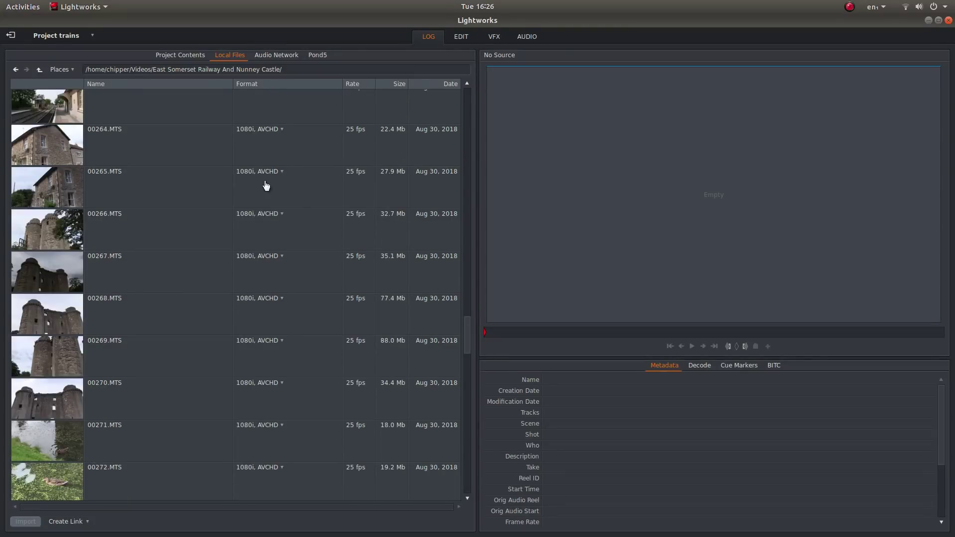
{"action": "left_click_drag", "start_coordinate": [466, 329], "coordinate": [464, 200]}
{"action": "scroll", "coordinate": [200, 184], "scroll_direction": "down", "scroll_amount": 3}
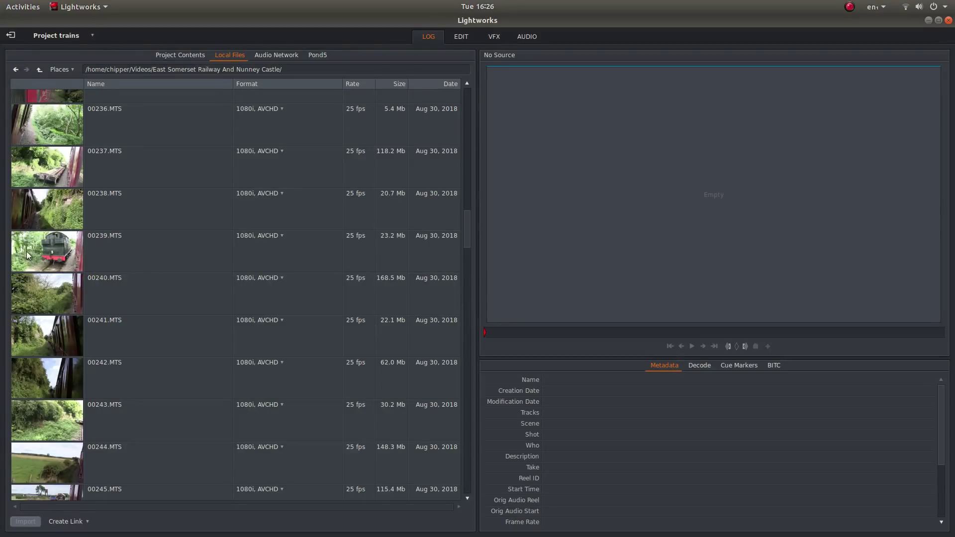
Step: Import train clips 00239 and the blue locomotive clip 00257 from the Local Files list
{"action": "left_click", "coordinate": [55, 250]}
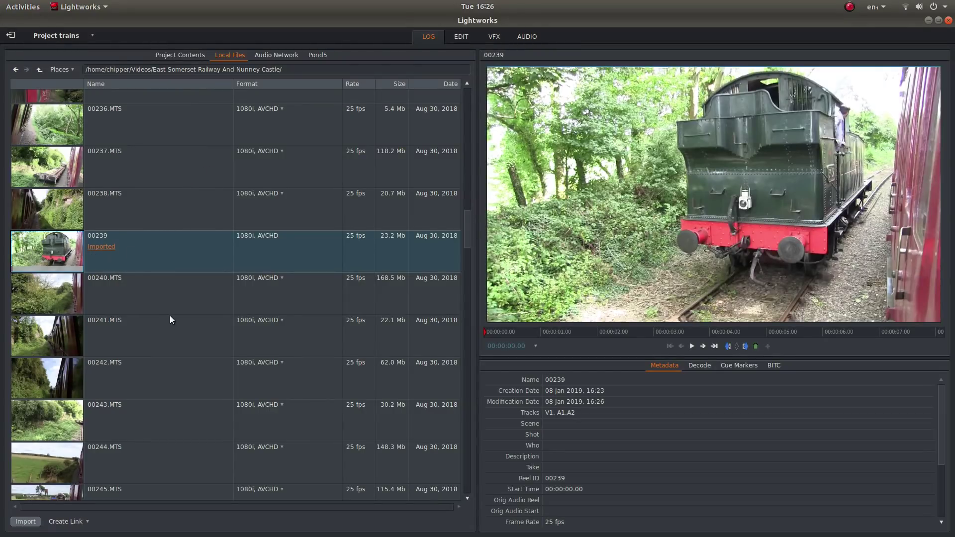
{"action": "scroll", "coordinate": [169, 315], "scroll_direction": "down", "scroll_amount": 3}
{"action": "scroll", "coordinate": [183, 311], "scroll_direction": "down", "scroll_amount": 10}
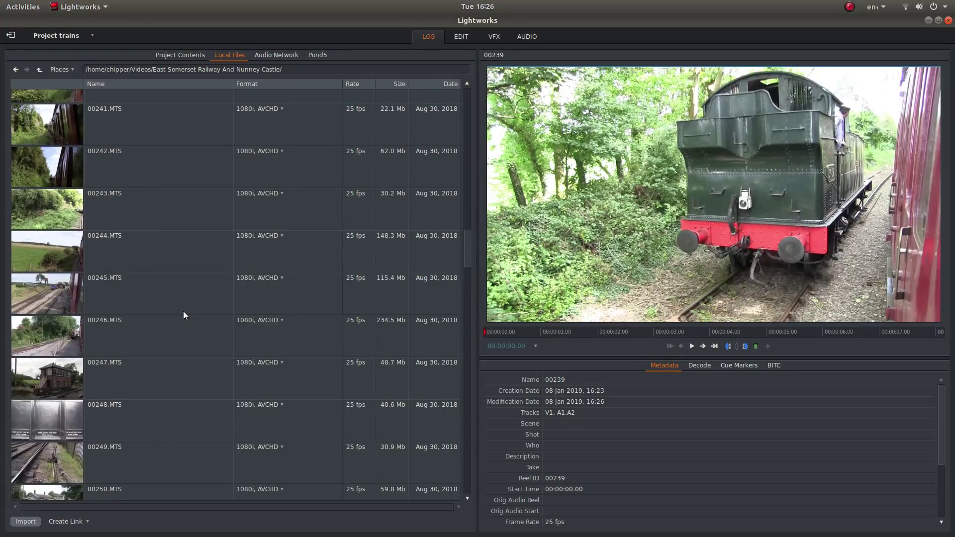
{"action": "scroll", "coordinate": [183, 315], "scroll_direction": "down", "scroll_amount": 3}
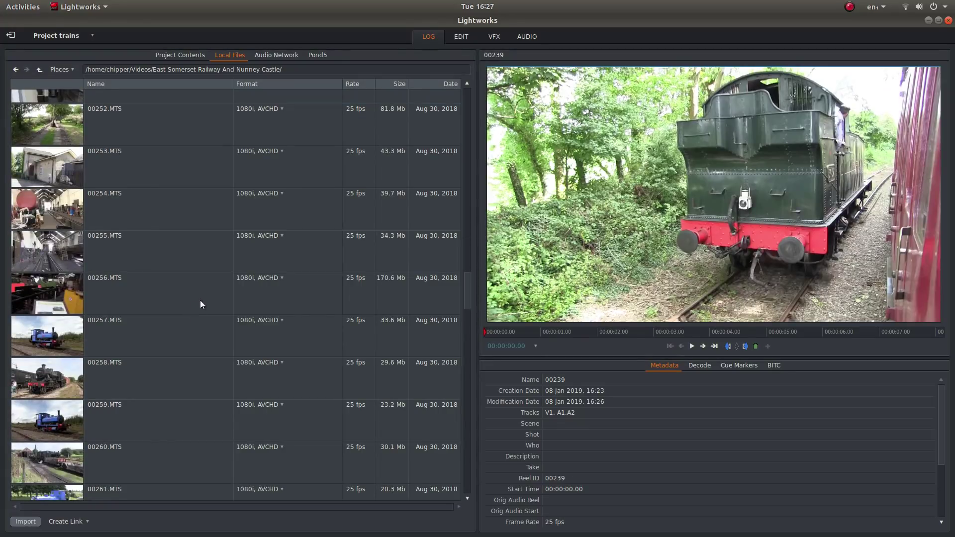
{"action": "left_click", "coordinate": [50, 332]}
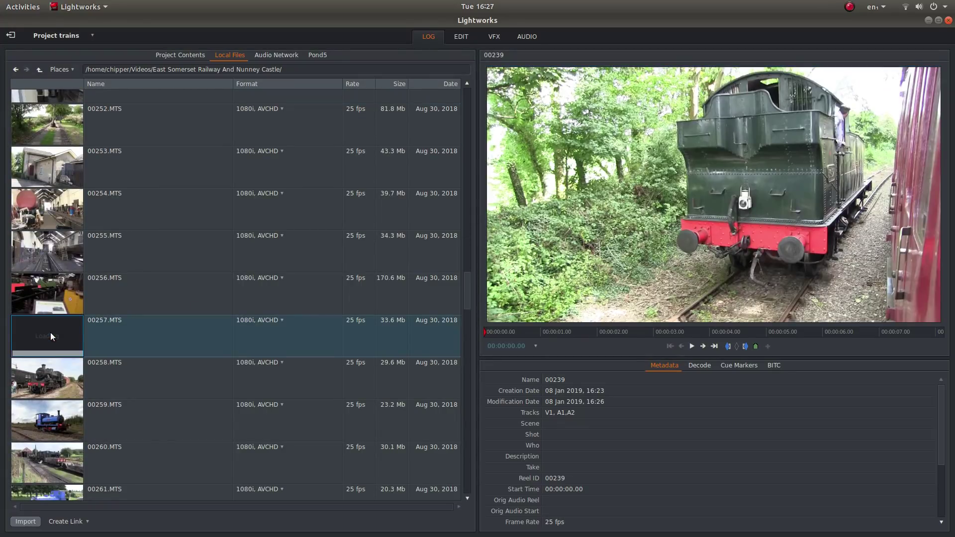
Step: Import the station platform clip 00262 and load it into the viewer
{"action": "scroll", "coordinate": [194, 241], "scroll_direction": "down", "scroll_amount": 8}
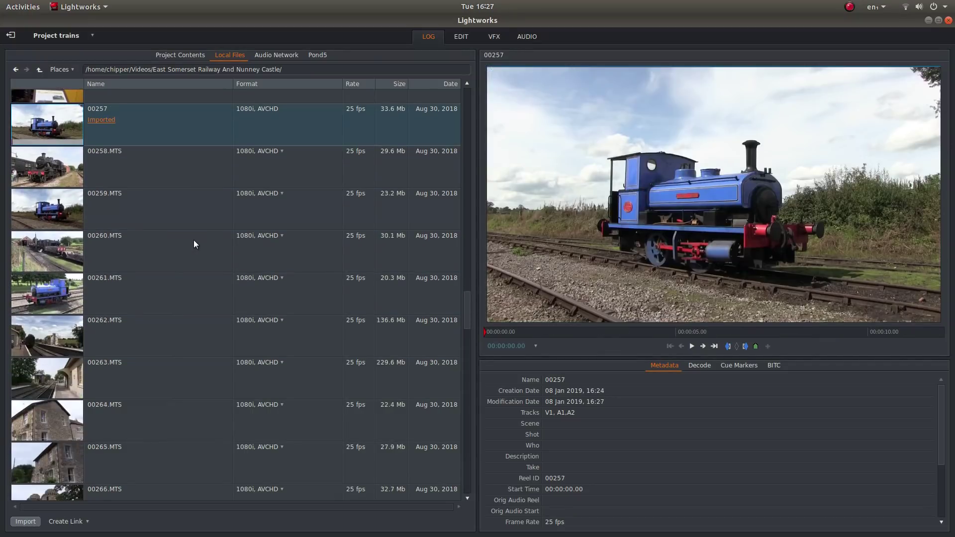
{"action": "scroll", "coordinate": [194, 243], "scroll_direction": "up", "scroll_amount": 2}
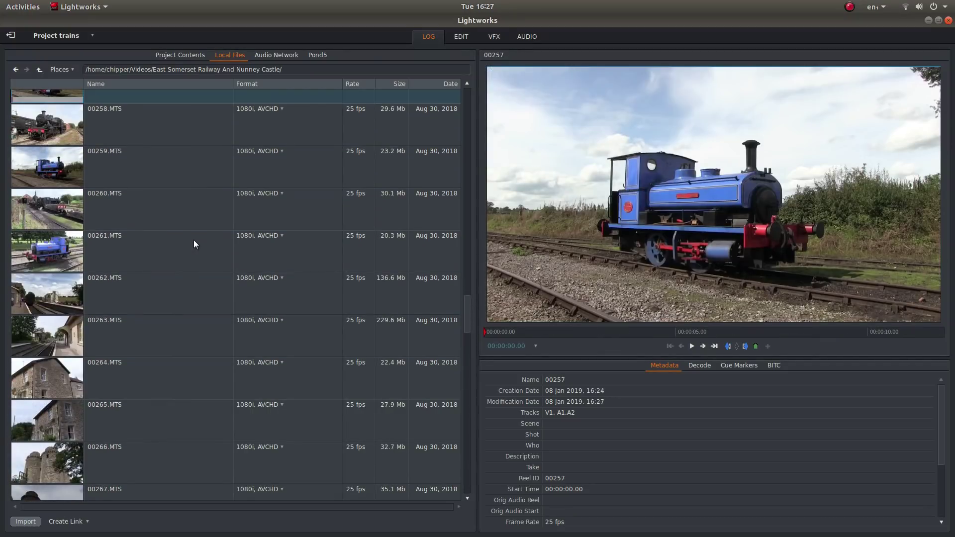
{"action": "scroll", "coordinate": [194, 244], "scroll_direction": "up", "scroll_amount": 4}
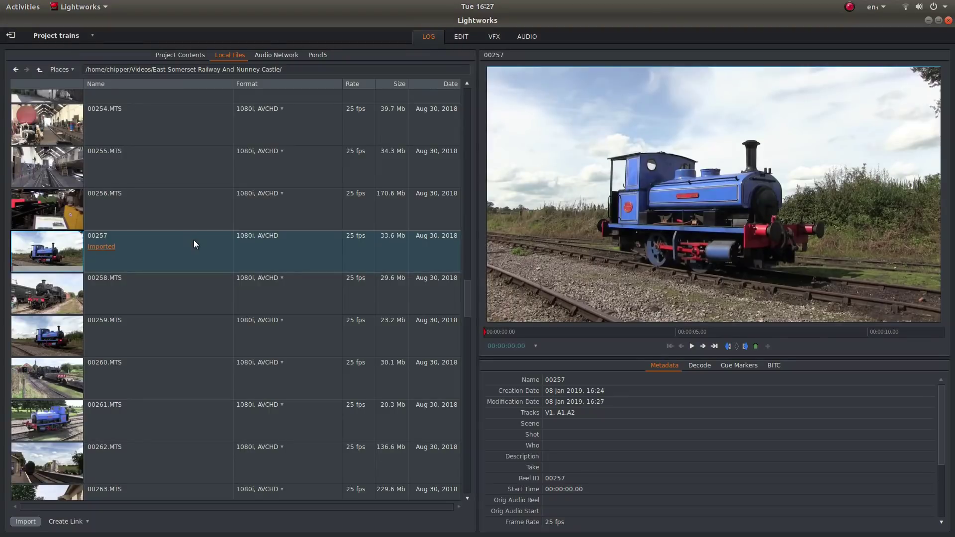
{"action": "scroll", "coordinate": [194, 243], "scroll_direction": "down", "scroll_amount": 3}
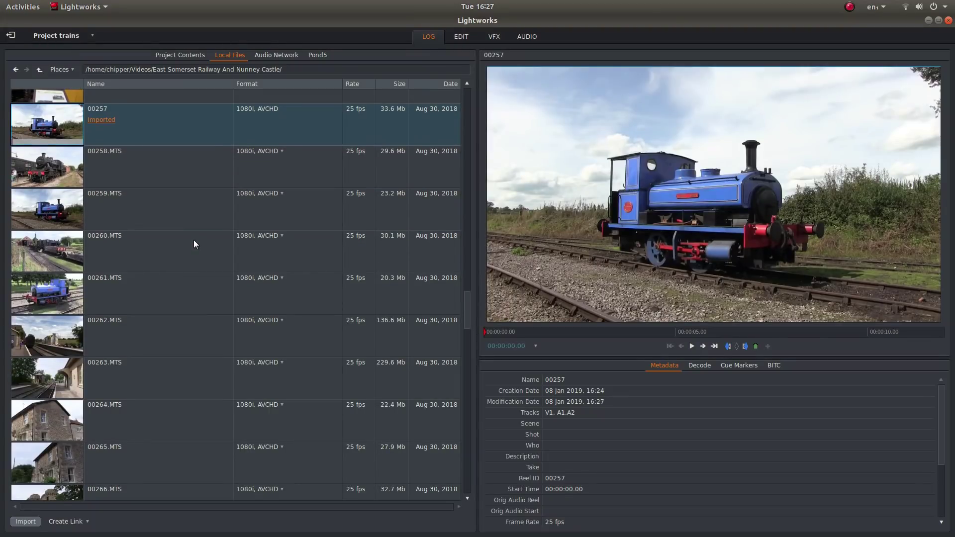
{"action": "scroll", "coordinate": [194, 244], "scroll_direction": "down", "scroll_amount": 1}
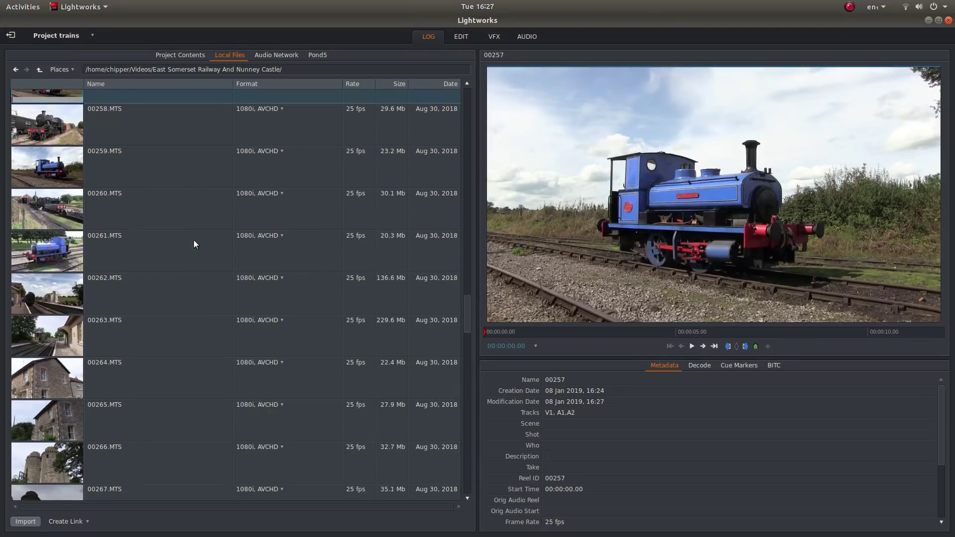
{"action": "left_click", "coordinate": [46, 296]}
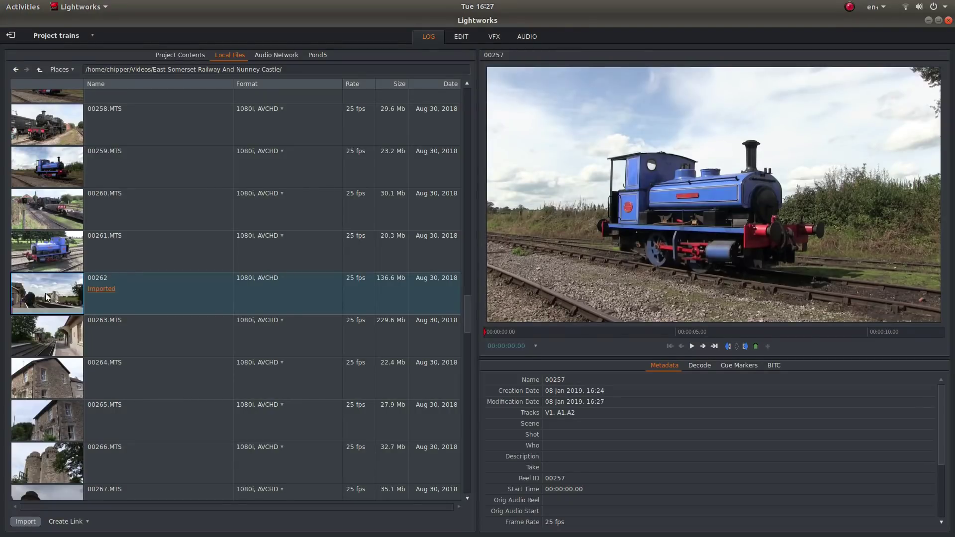
{"action": "left_click", "coordinate": [47, 297]}
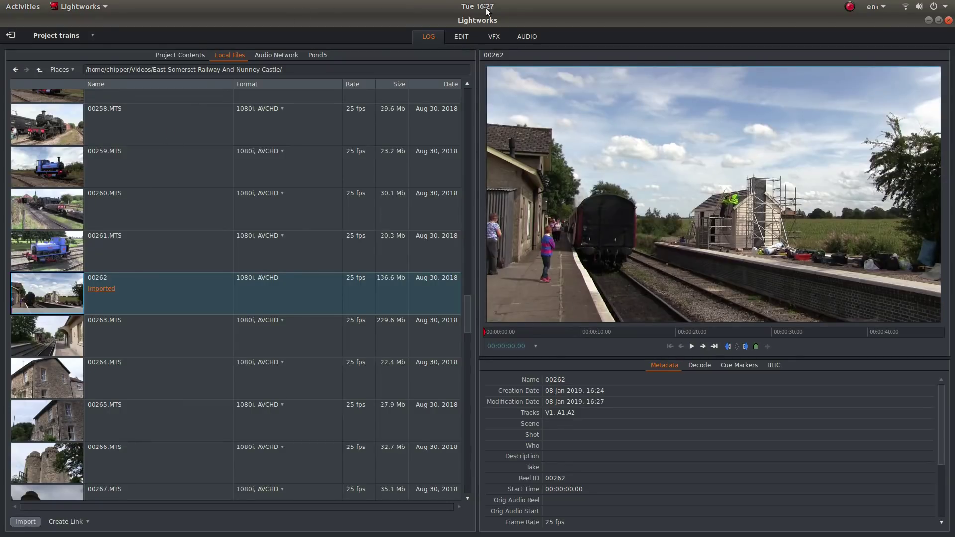
Step: Switch to the EDIT layout and open clip 00239 from Project Contents in a source viewer
{"action": "left_click", "coordinate": [461, 37]}
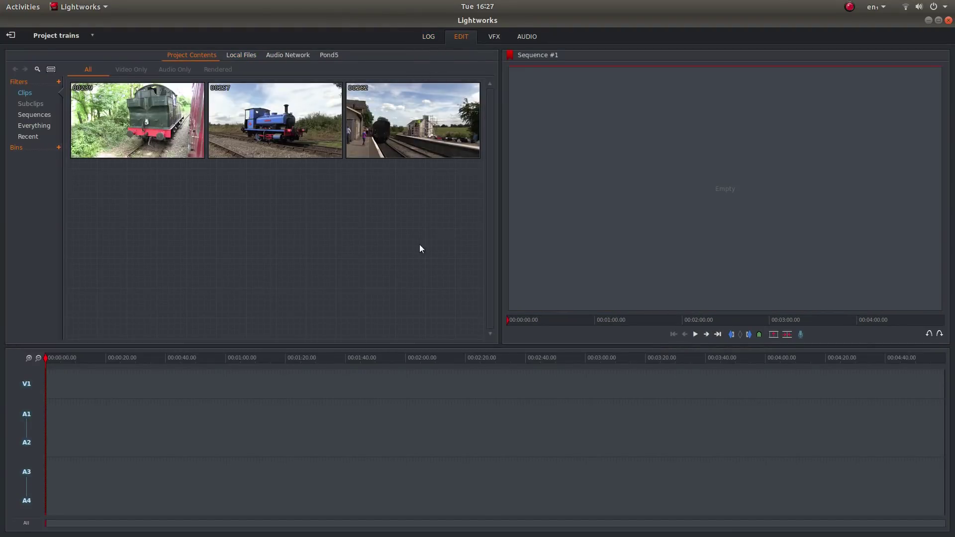
{"action": "left_click", "coordinate": [133, 113]}
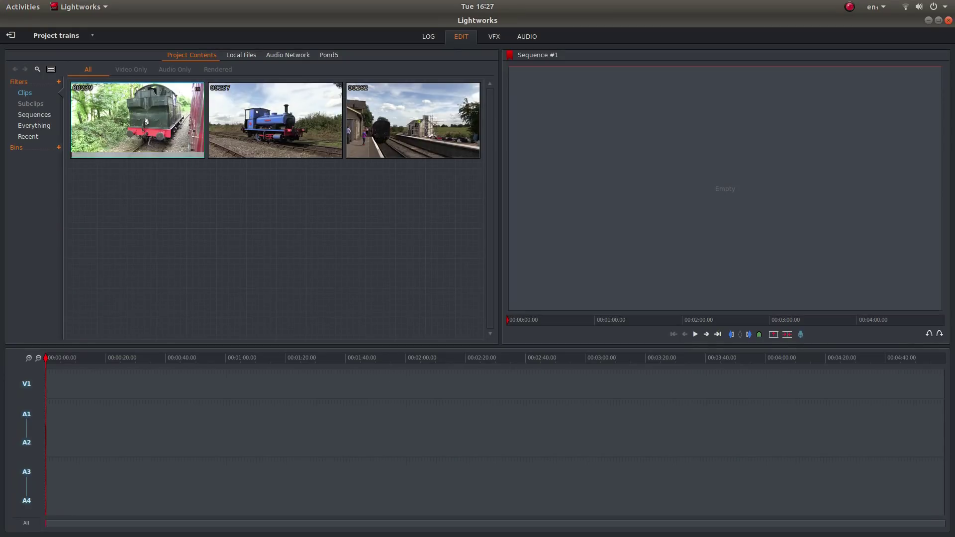
{"action": "double_click", "coordinate": [133, 111]}
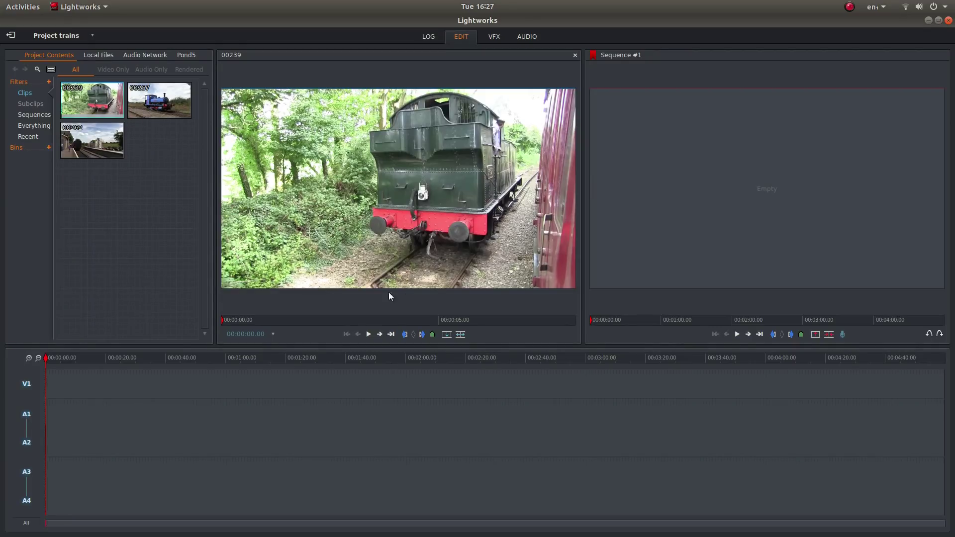
Step: Mute the system sound by dragging the Ubuntu volume slider to zero
{"action": "left_click", "coordinate": [919, 8]}
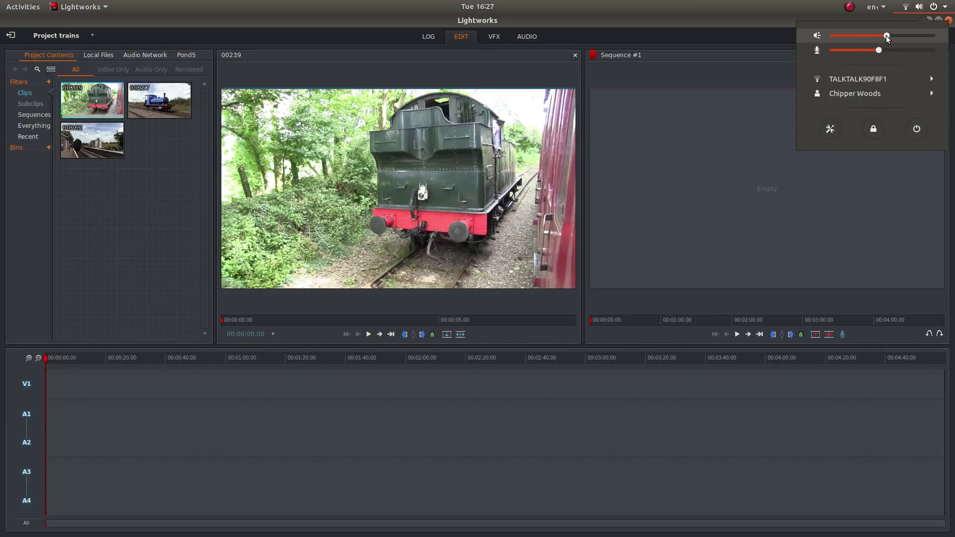
{"action": "left_click_drag", "start_coordinate": [835, 37], "coordinate": [804, 37]}
{"action": "left_click", "coordinate": [303, 257]}
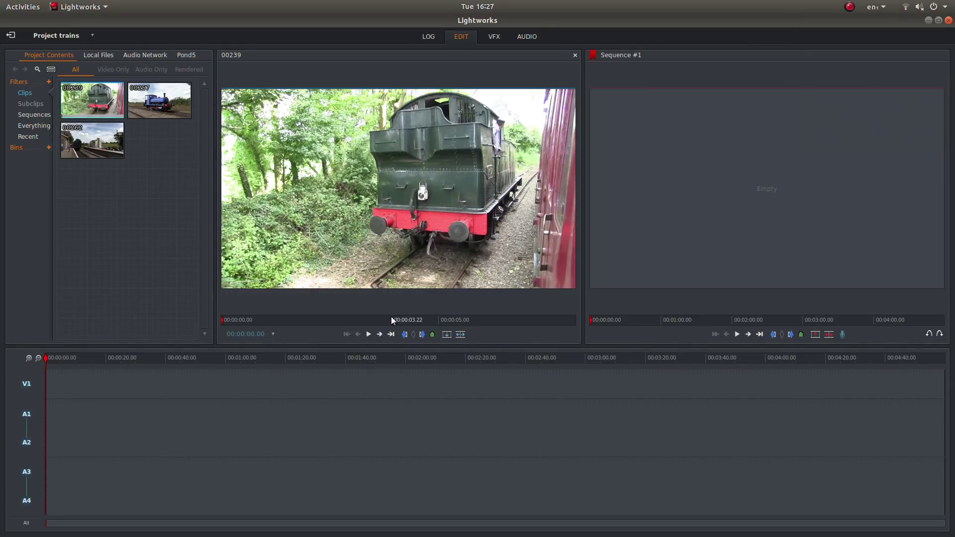
Step: Play clip 00239, then pause and scrub it to 00:00:01.06
{"action": "left_click", "coordinate": [369, 335]}
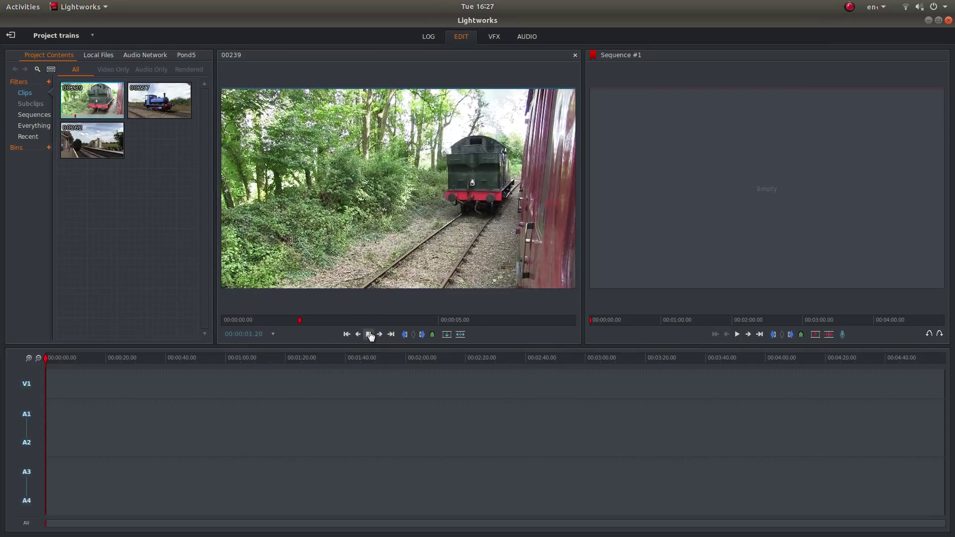
{"action": "left_click", "coordinate": [369, 335]}
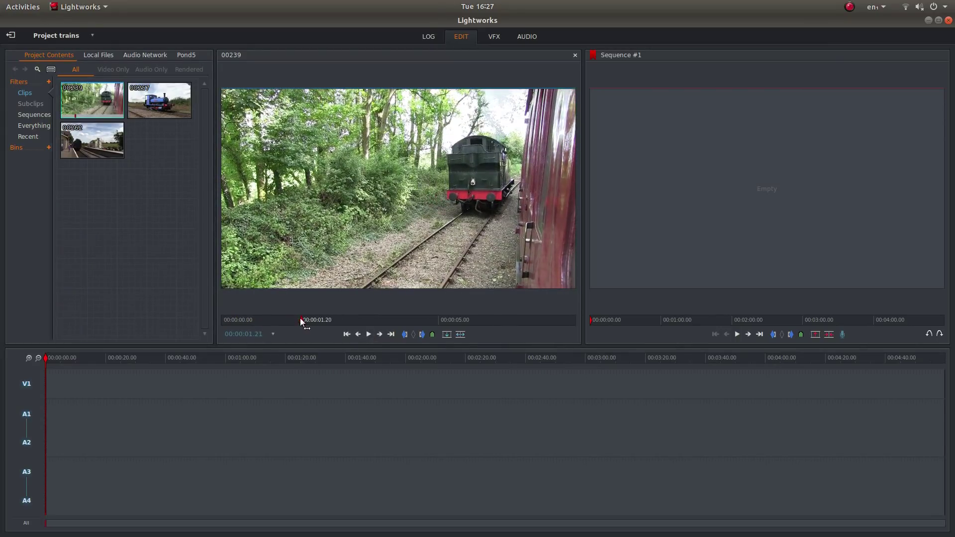
{"action": "left_click_drag", "start_coordinate": [299, 318], "coordinate": [212, 326]}
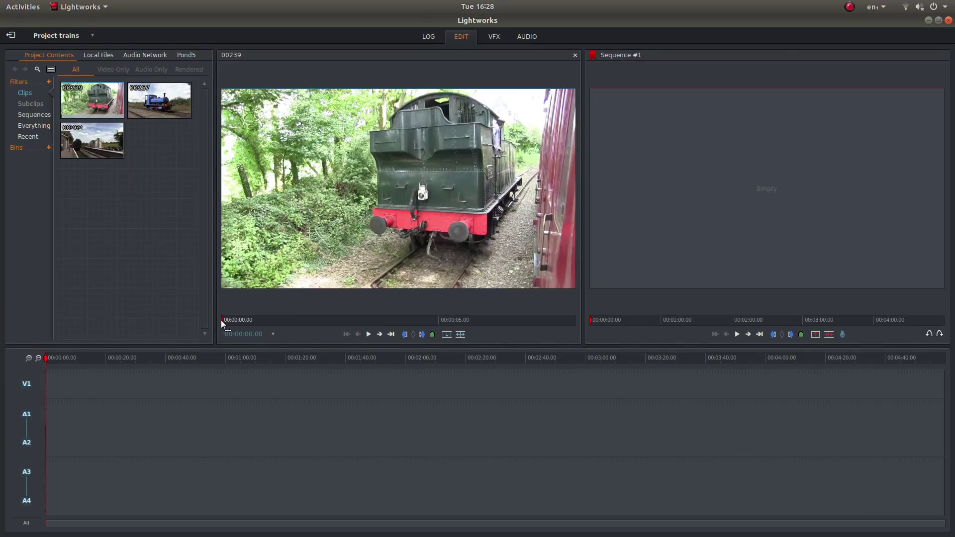
{"action": "left_click_drag", "start_coordinate": [222, 320], "coordinate": [276, 318]}
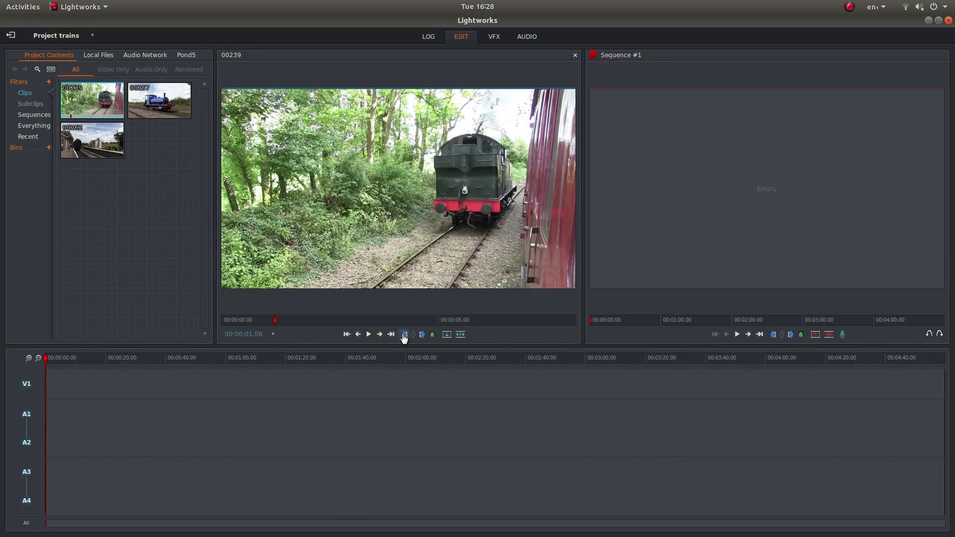
Step: Mark clip 00239 from 00:00:01.06 to about 00:00:05.19 and drop it onto V1
{"action": "left_click", "coordinate": [403, 336]}
{"action": "left_click_drag", "start_coordinate": [275, 322], "coordinate": [472, 325]}
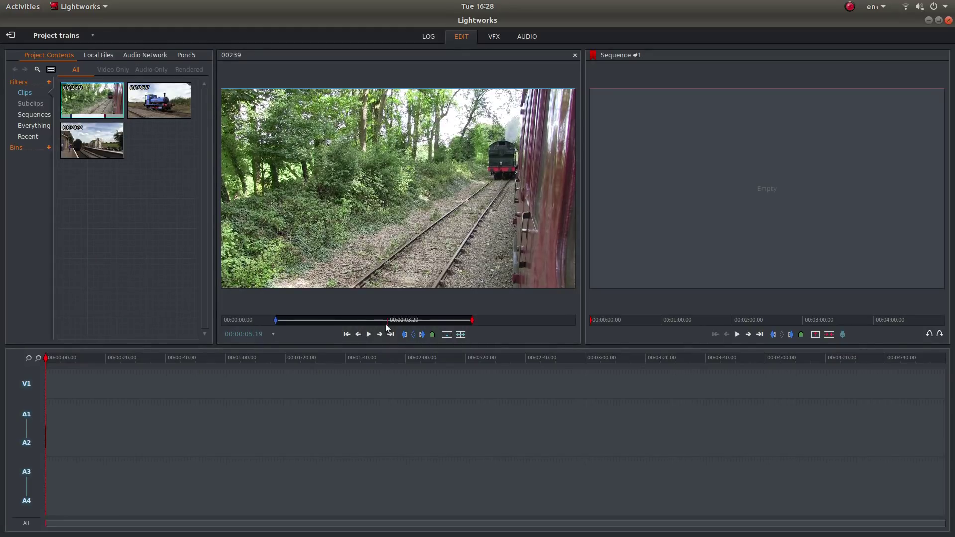
{"action": "left_click", "coordinate": [422, 335]}
{"action": "left_click_drag", "start_coordinate": [475, 154], "coordinate": [49, 426]}
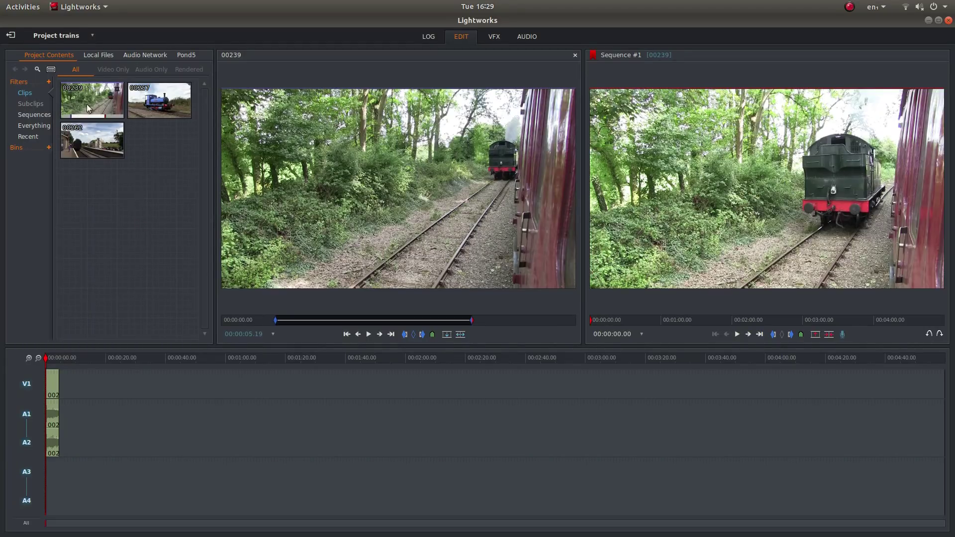
Step: Open clip 00257, mark in and out points, and add that section after clip 00239
{"action": "mouse_move", "coordinate": [162, 102]}
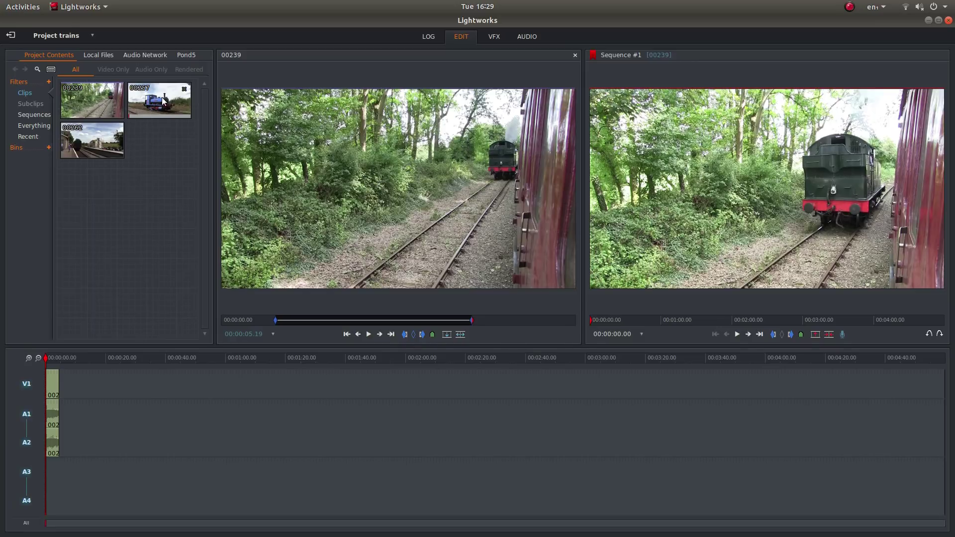
{"action": "left_click", "coordinate": [163, 102]}
{"action": "double_click", "coordinate": [163, 101]}
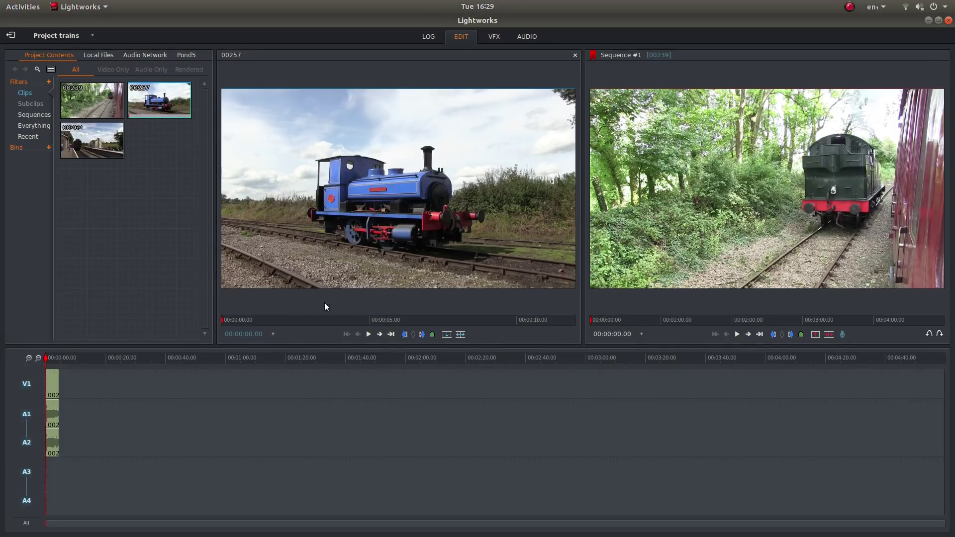
{"action": "left_click_drag", "start_coordinate": [223, 319], "coordinate": [299, 321]}
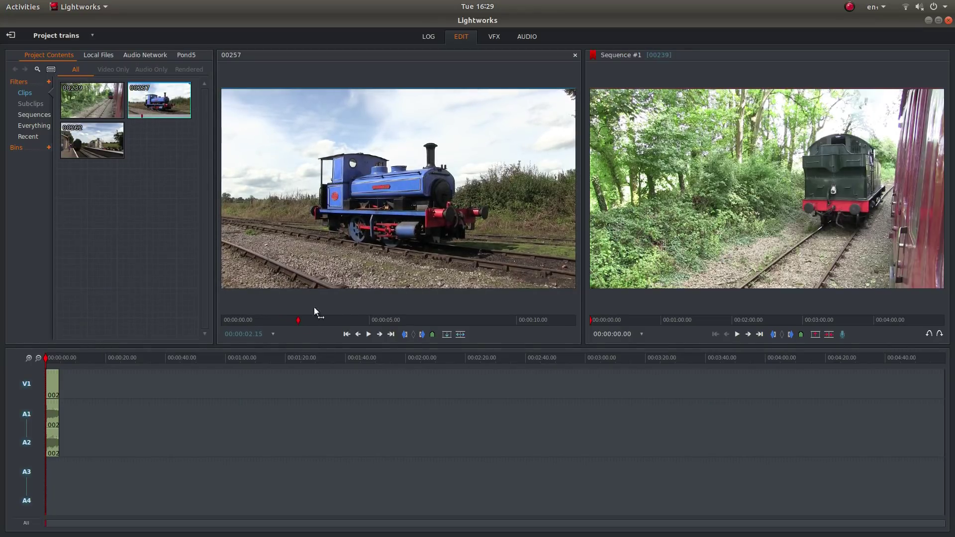
{"action": "left_click", "coordinate": [406, 335]}
{"action": "left_click_drag", "start_coordinate": [299, 322], "coordinate": [488, 320]}
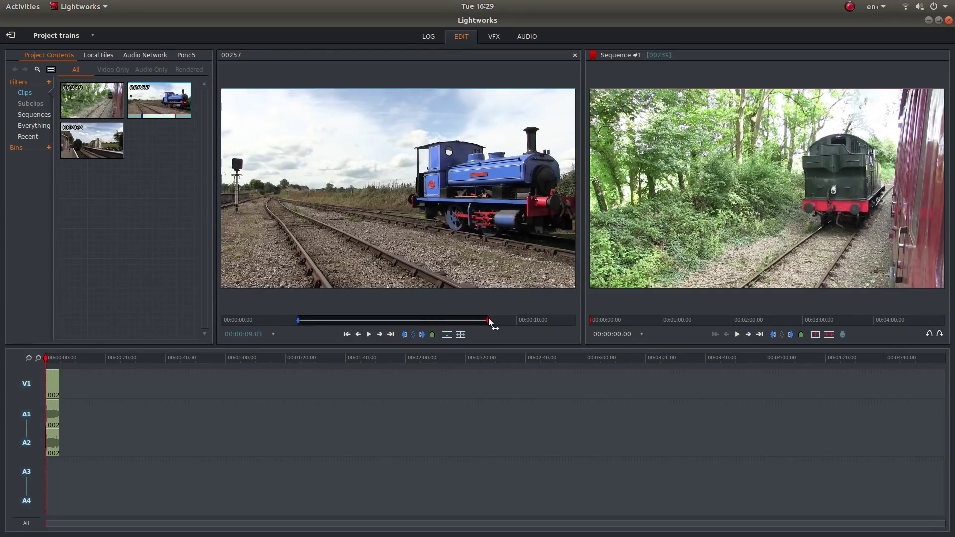
{"action": "left_click", "coordinate": [423, 335]}
{"action": "left_click_drag", "start_coordinate": [476, 166], "coordinate": [66, 389]}
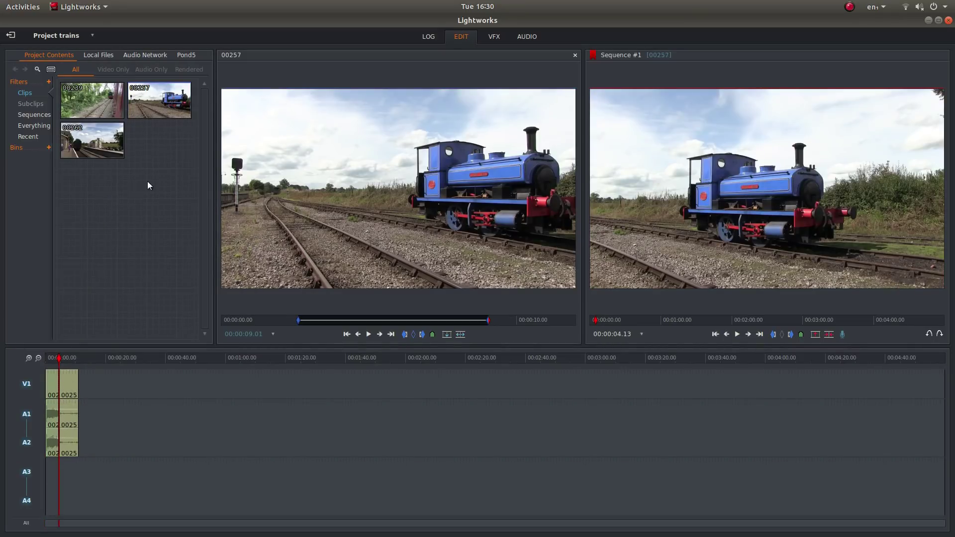
Step: Open clip 00262 in the source viewer and set its in point at 00:00:24.05
{"action": "mouse_move", "coordinate": [98, 142]}
{"action": "left_click", "coordinate": [97, 139]}
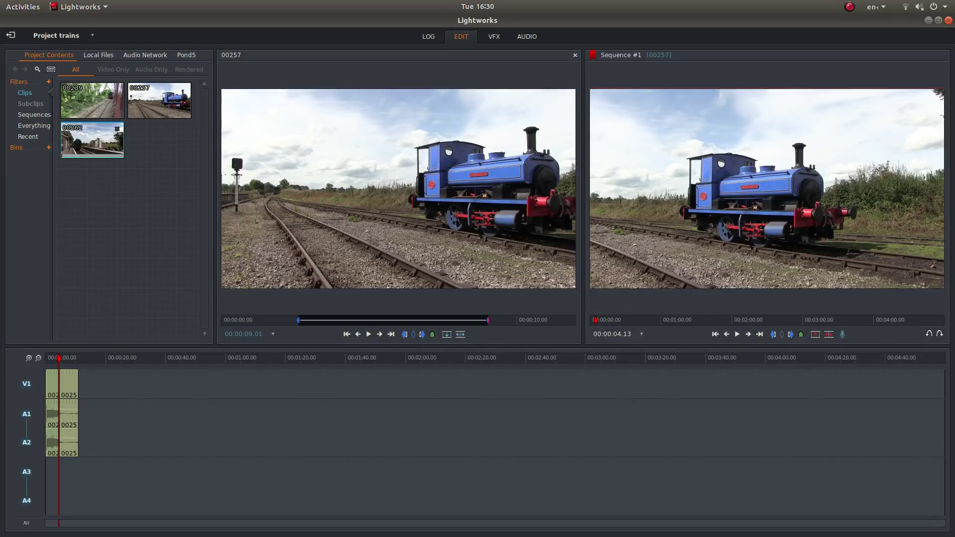
{"action": "double_click", "coordinate": [97, 142]}
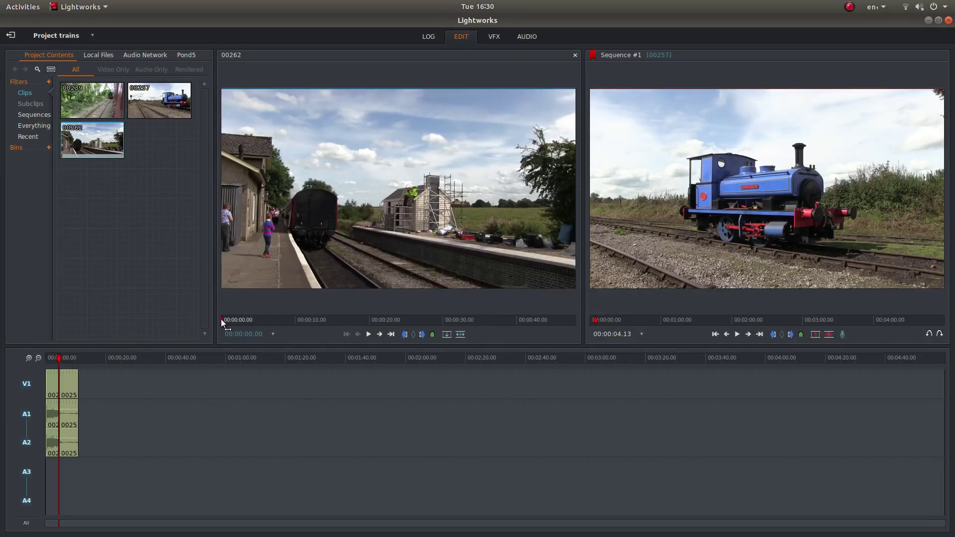
{"action": "left_click_drag", "start_coordinate": [223, 318], "coordinate": [400, 318]}
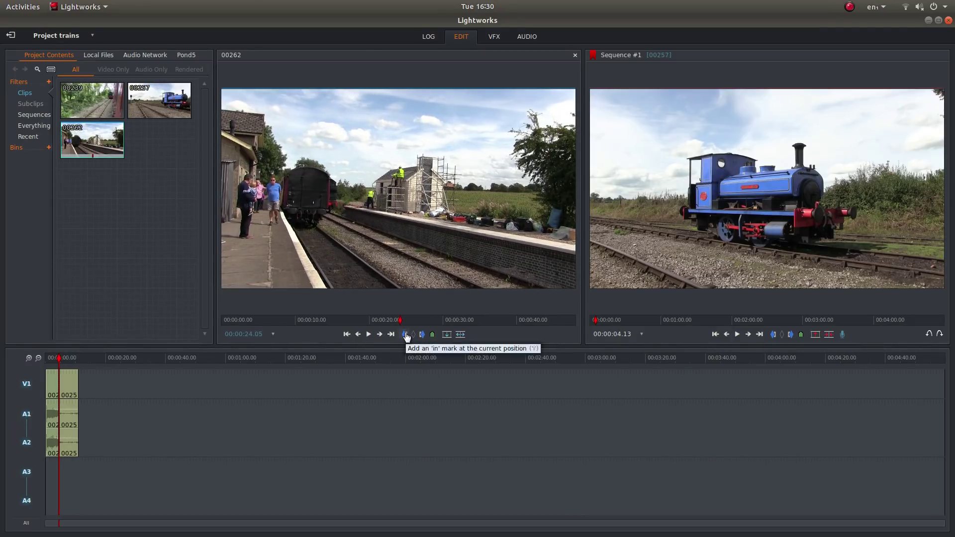
{"action": "left_click", "coordinate": [407, 335]}
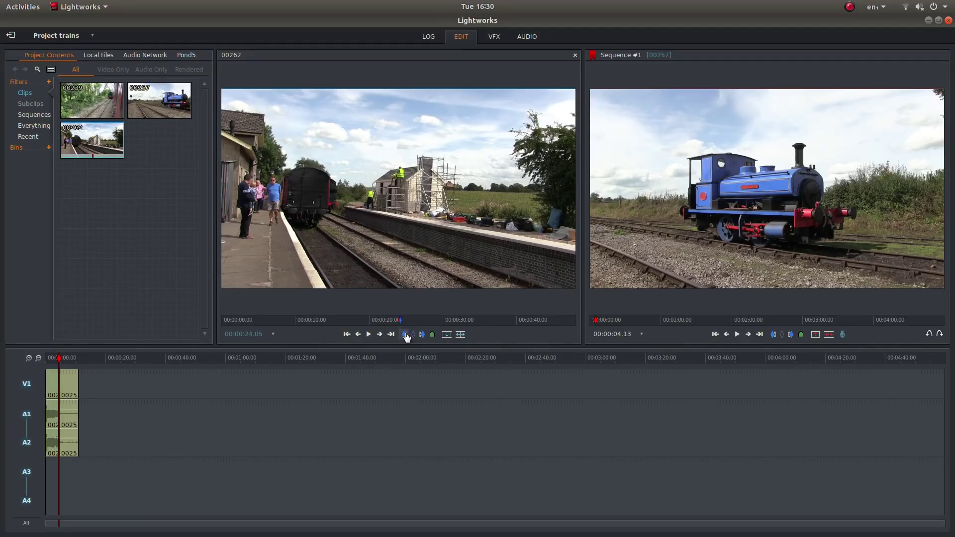
{"action": "left_click", "coordinate": [406, 336]}
Step: Set the out point at 00:00:41.08, add the section after clip 00257, and rewind the playhead
{"action": "left_click_drag", "start_coordinate": [400, 318], "coordinate": [526, 317]}
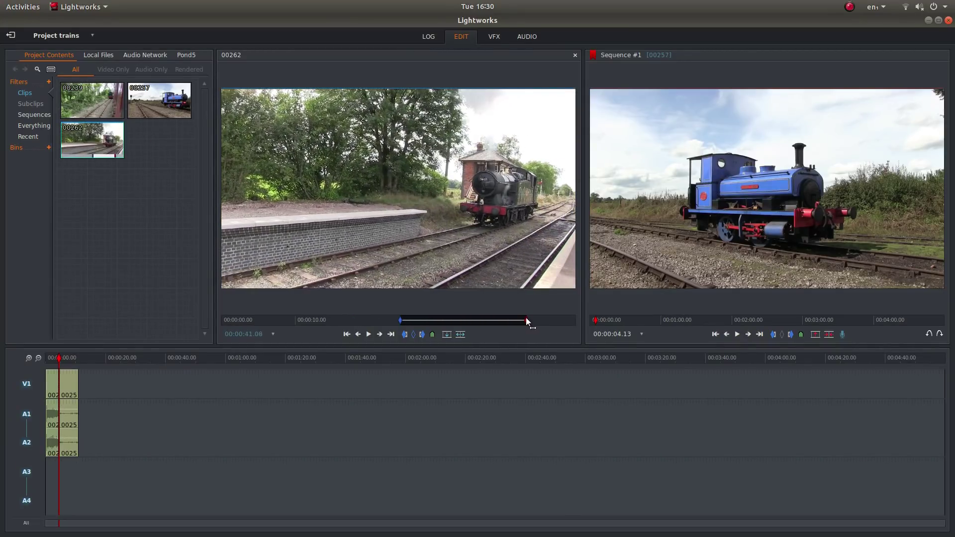
{"action": "left_click", "coordinate": [422, 337]}
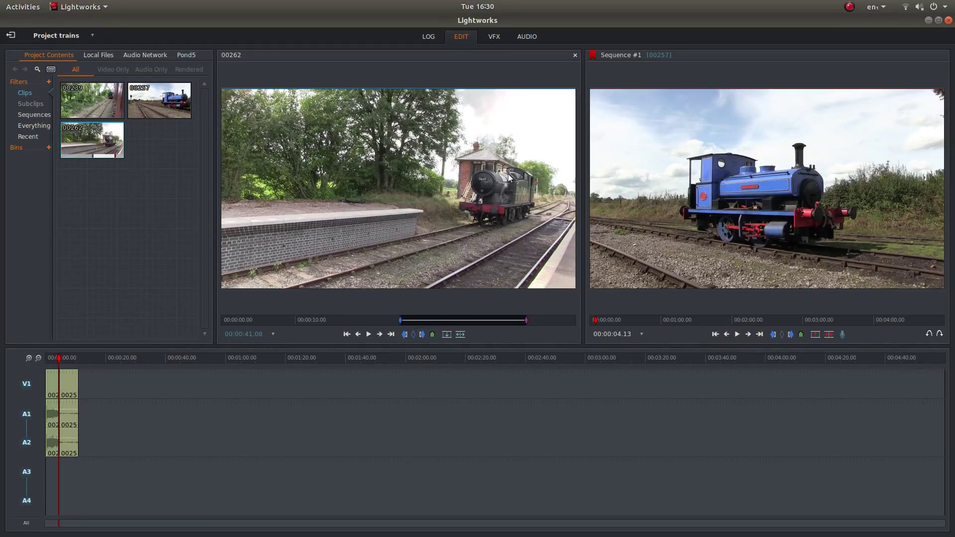
{"action": "left_click_drag", "start_coordinate": [509, 178], "coordinate": [79, 422]}
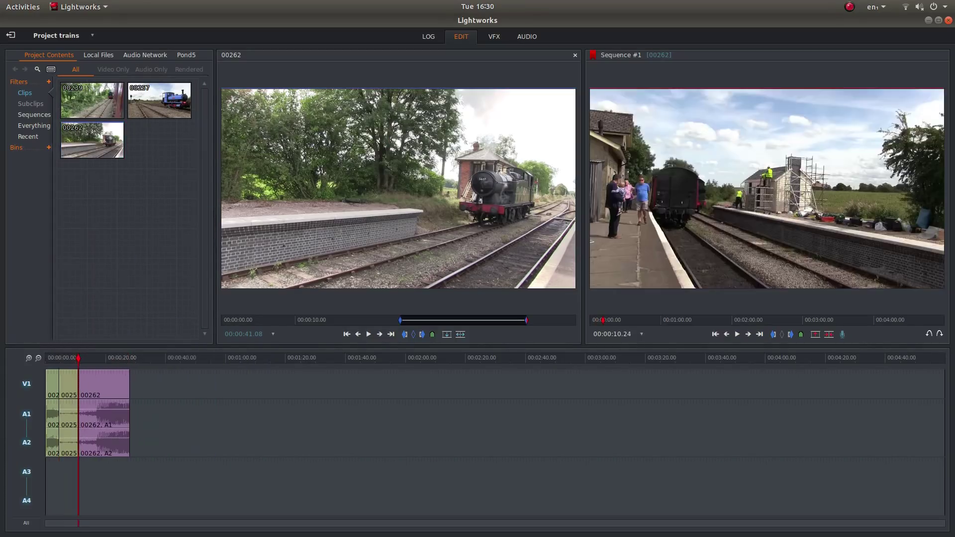
{"action": "left_click_drag", "start_coordinate": [77, 359], "coordinate": [40, 359]}
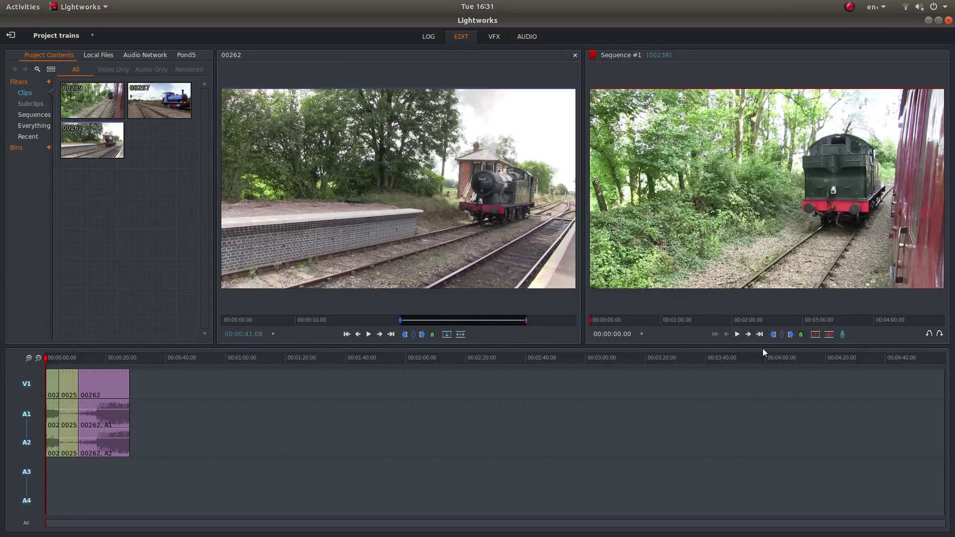
{"action": "left_click", "coordinate": [737, 334]}
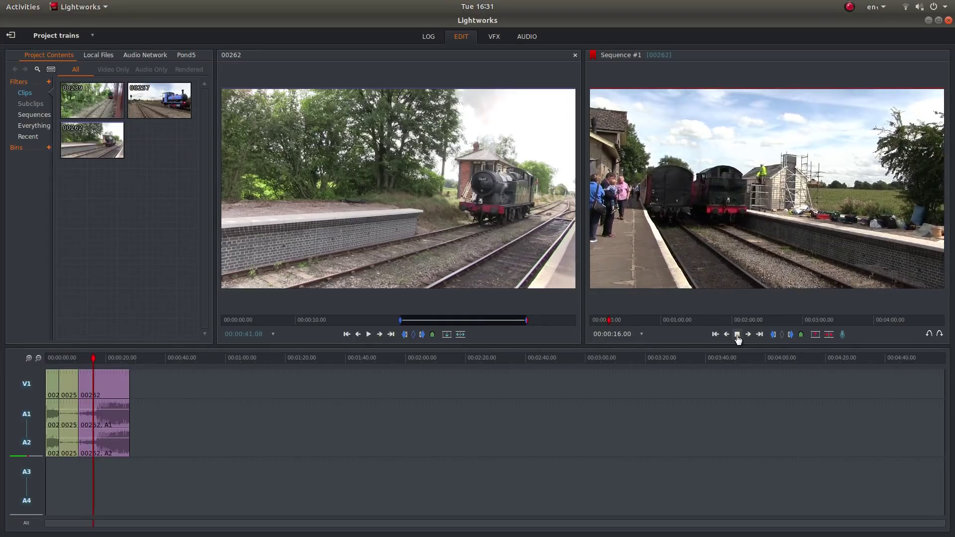
{"action": "left_click", "coordinate": [737, 334]}
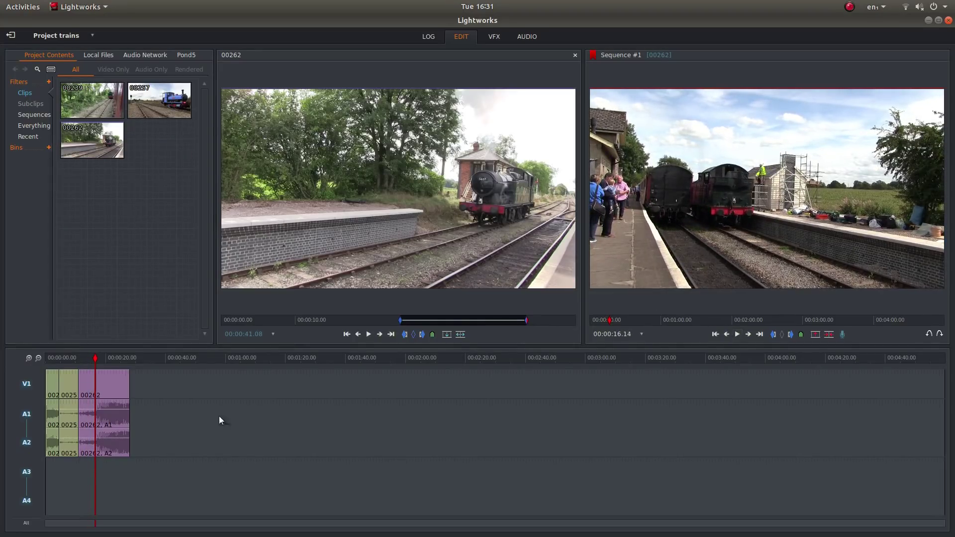
{"action": "left_click", "coordinate": [131, 386]}
{"action": "left_click", "coordinate": [88, 376]}
{"action": "left_click", "coordinate": [79, 377]}
{"action": "left_click", "coordinate": [85, 313]}
Step: Open the H.264/MP4 (Free) export panel via the timeline's Sequence Commands > Export menu
{"action": "right_click", "coordinate": [108, 386]}
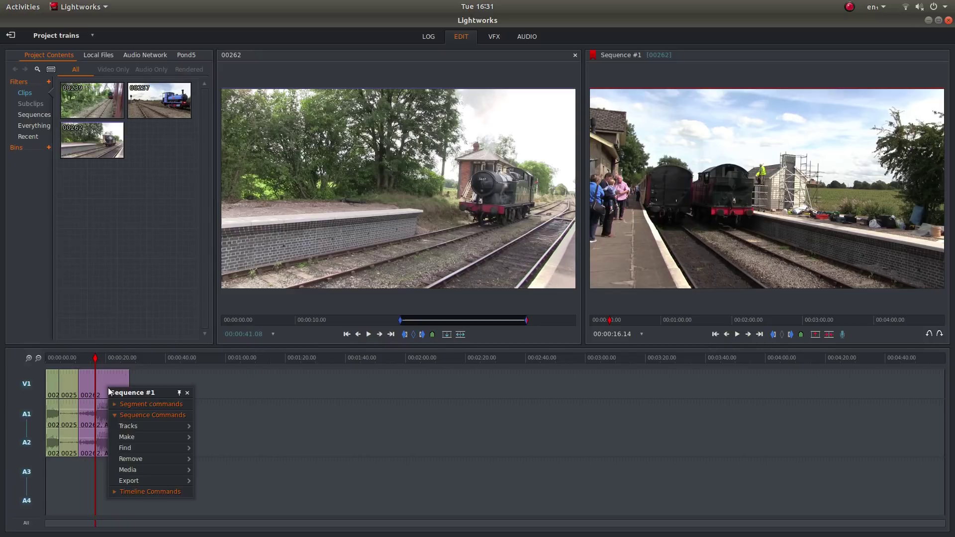
{"action": "mouse_move", "coordinate": [124, 482]}
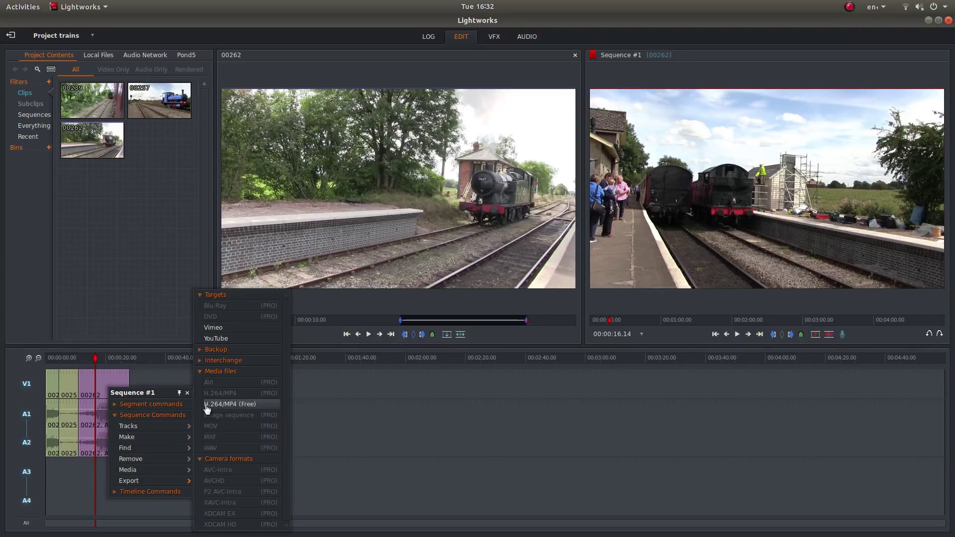
{"action": "left_click", "coordinate": [236, 404]}
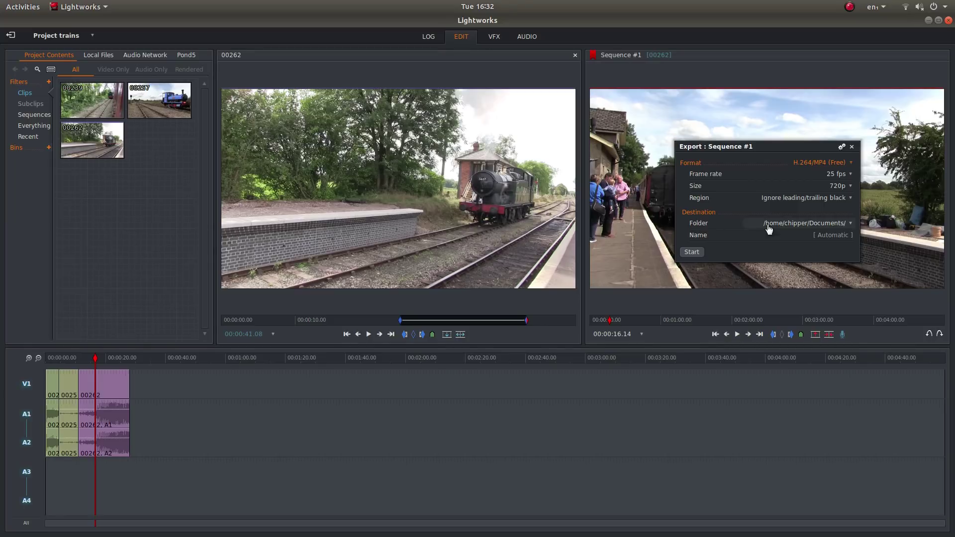
Step: Change the export folder from Documents to /home/chipper/Desktop
{"action": "left_click", "coordinate": [850, 225]}
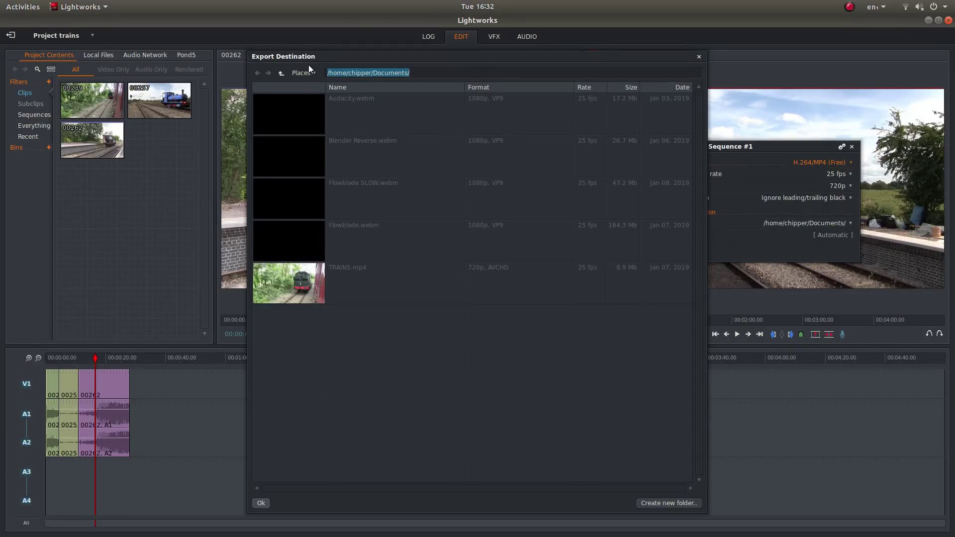
{"action": "left_click", "coordinate": [281, 73]}
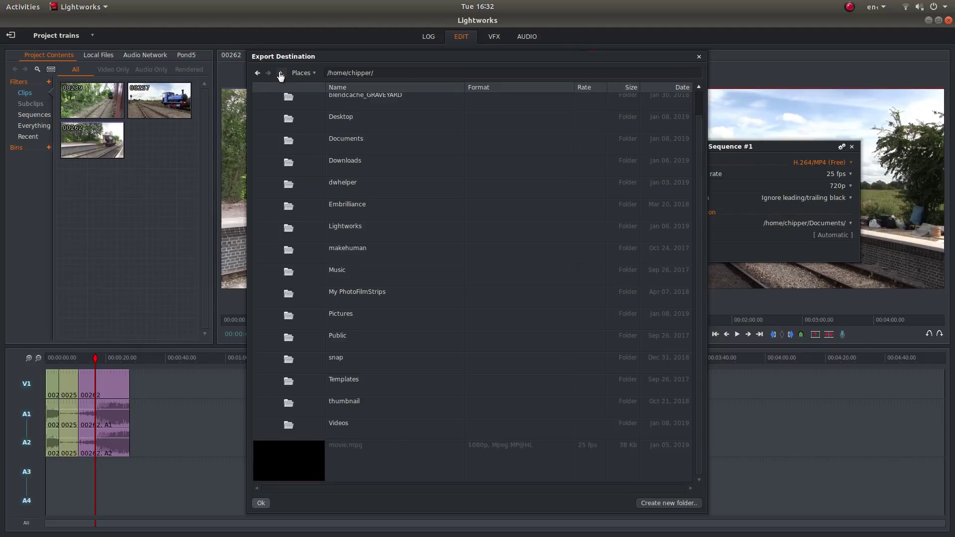
{"action": "double_click", "coordinate": [347, 120]}
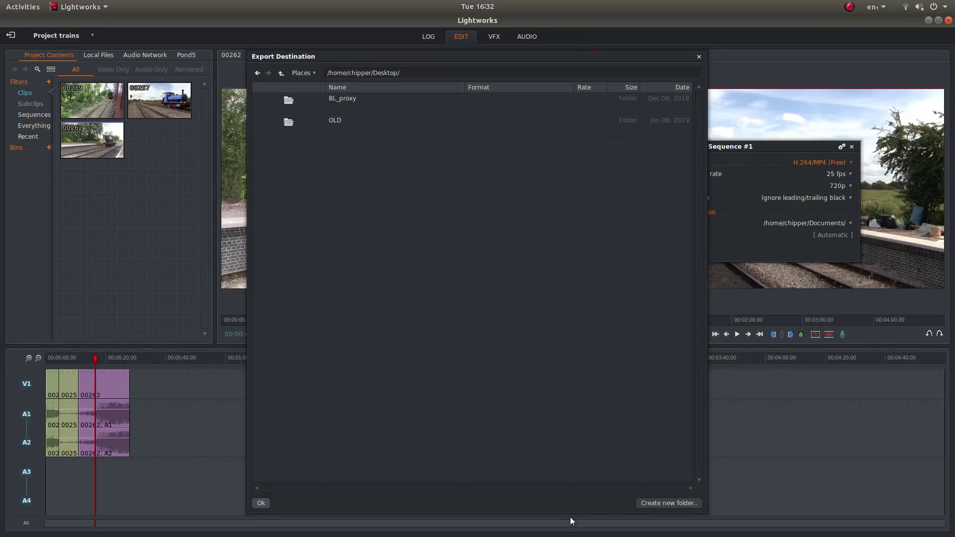
{"action": "left_click", "coordinate": [261, 503]}
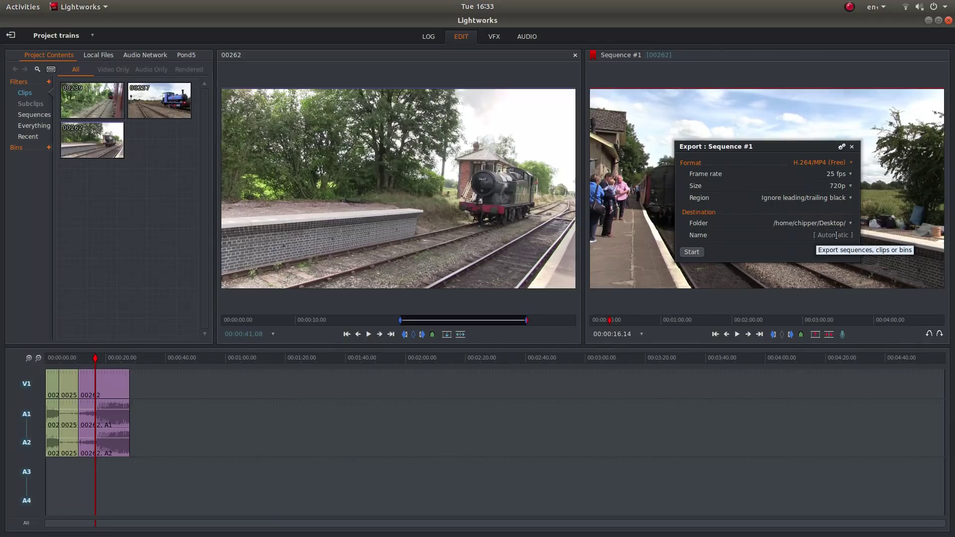
Step: Name the output file TRAINS and run the 720p H.264 export of Sequence #1
{"action": "left_click", "coordinate": [813, 237]}
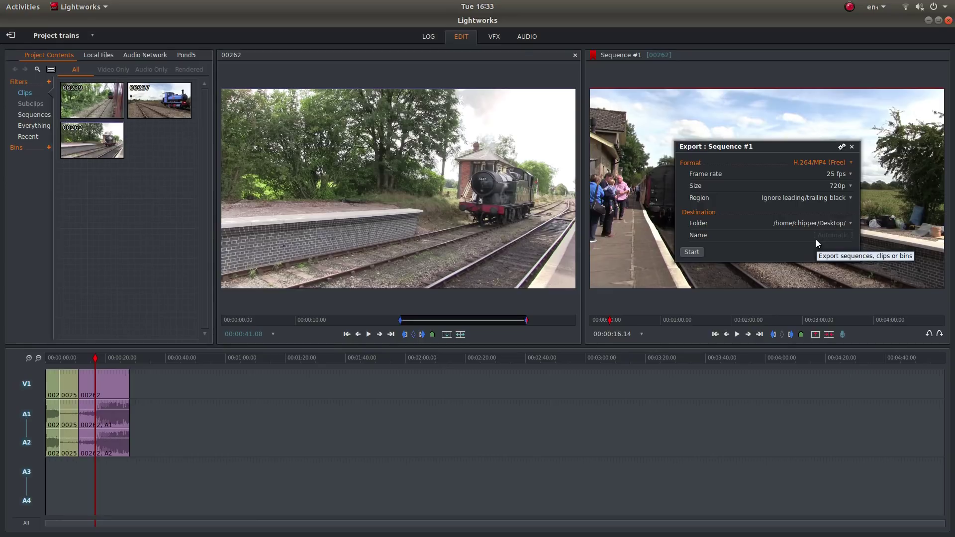
{"action": "type", "text": "TRAINS"}
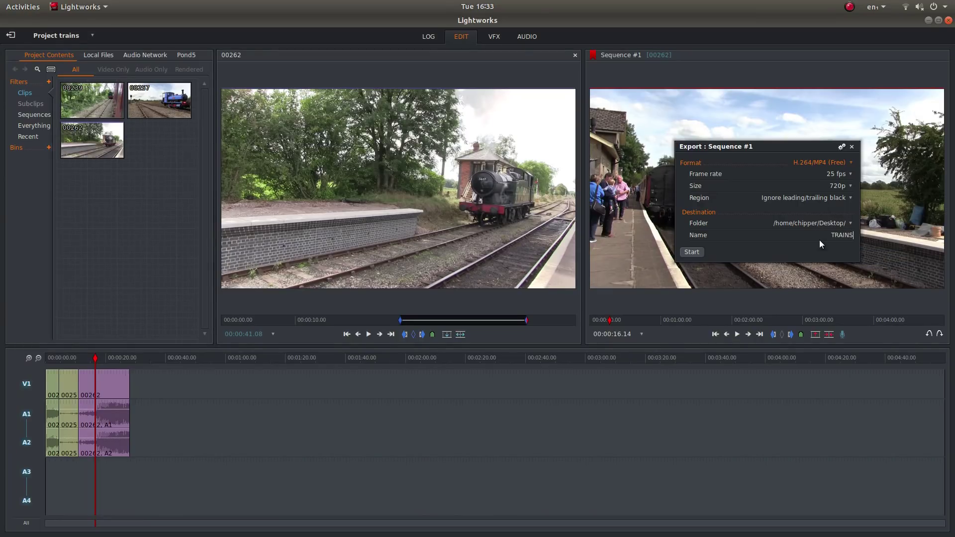
{"action": "left_click", "coordinate": [698, 254]}
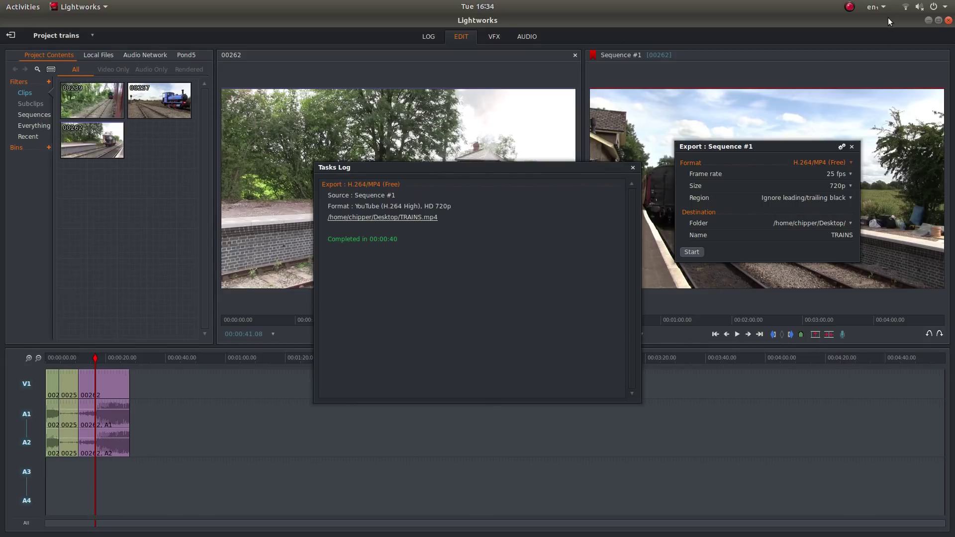
Step: Minimize Lightworks and open TRAINS.mp4 from the desktop with VLC media player
{"action": "left_click", "coordinate": [926, 19]}
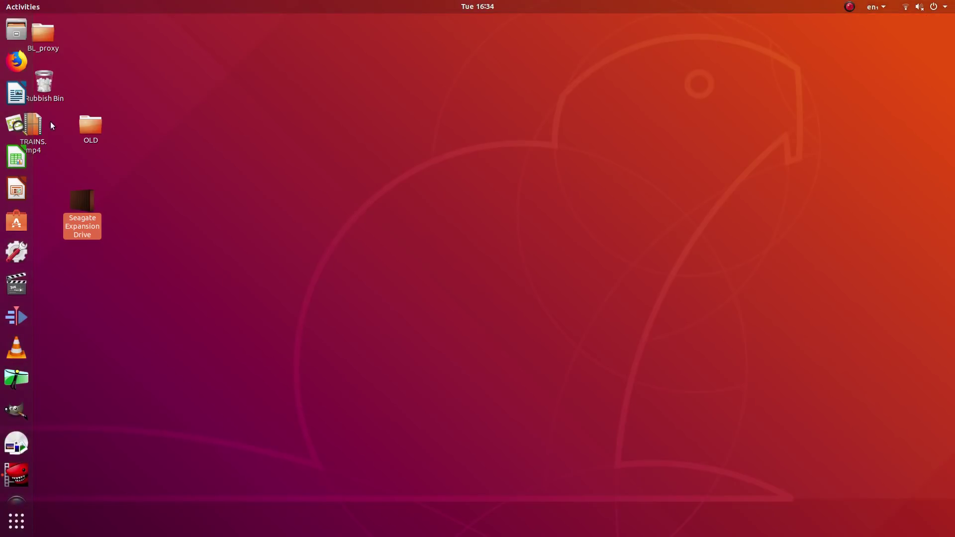
{"action": "left_click_drag", "start_coordinate": [36, 130], "coordinate": [124, 64]}
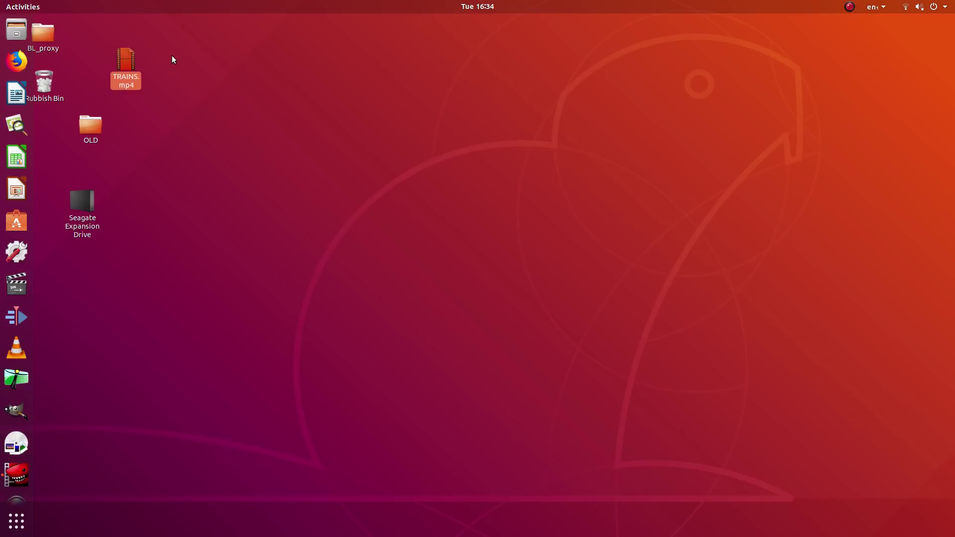
{"action": "right_click", "coordinate": [123, 65]}
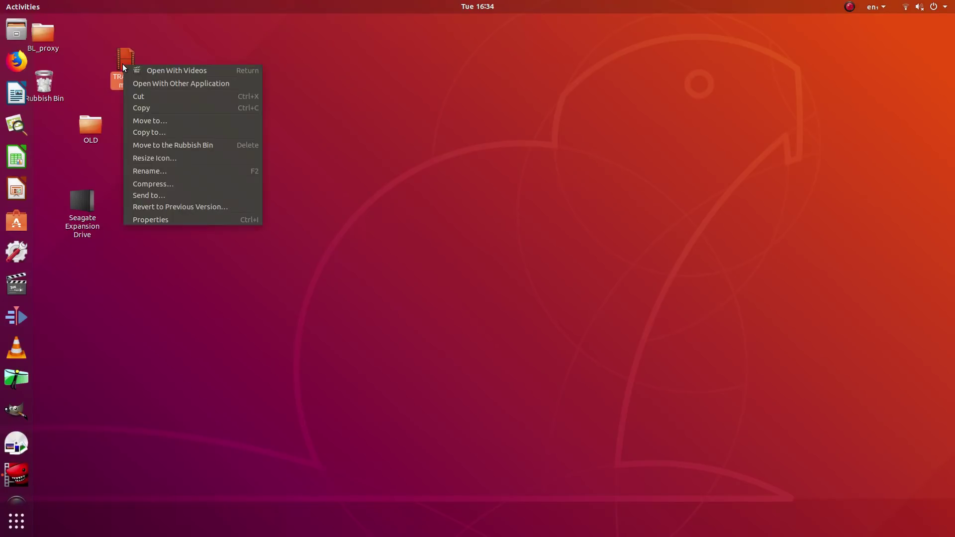
{"action": "left_click", "coordinate": [154, 86]}
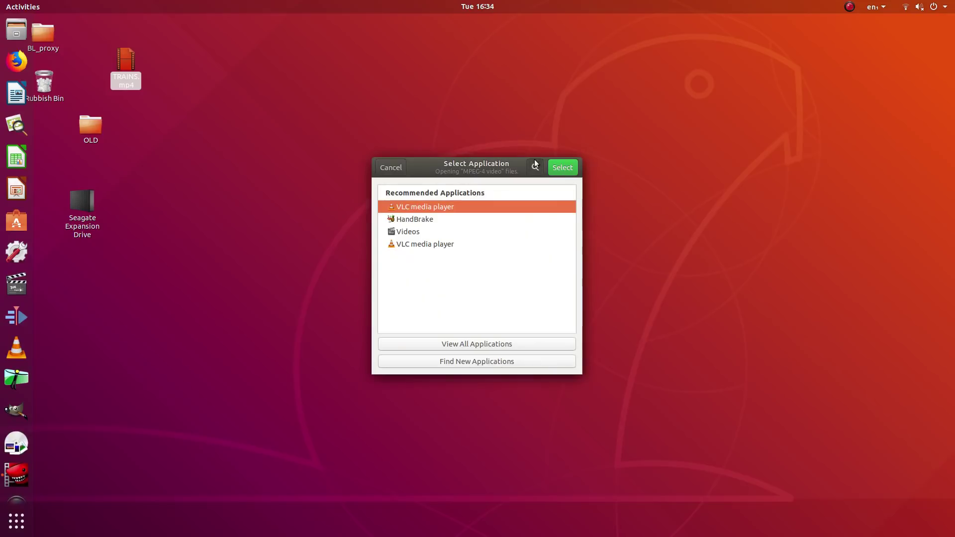
{"action": "left_click", "coordinate": [558, 168]}
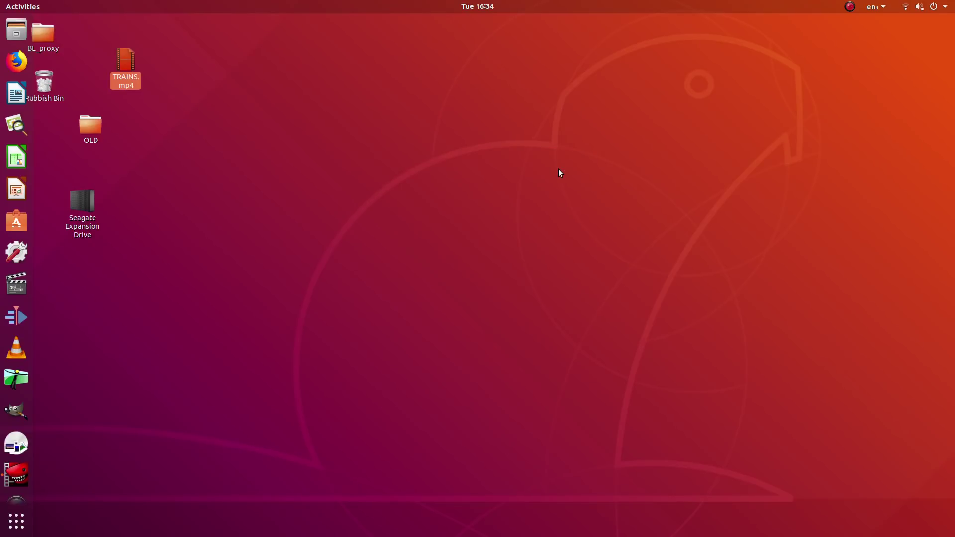